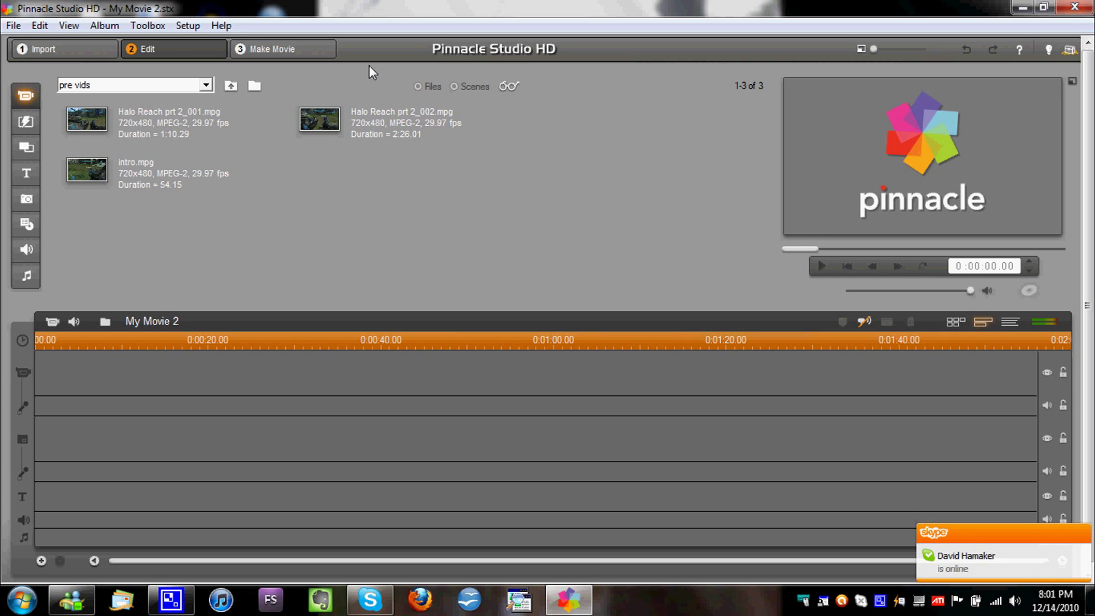
- Navigate the album up to the user folder, then into Desktop, Videos and xana8446
{"action": "left_click", "coordinate": [231, 86]}
{"action": "left_click", "coordinate": [234, 85]}
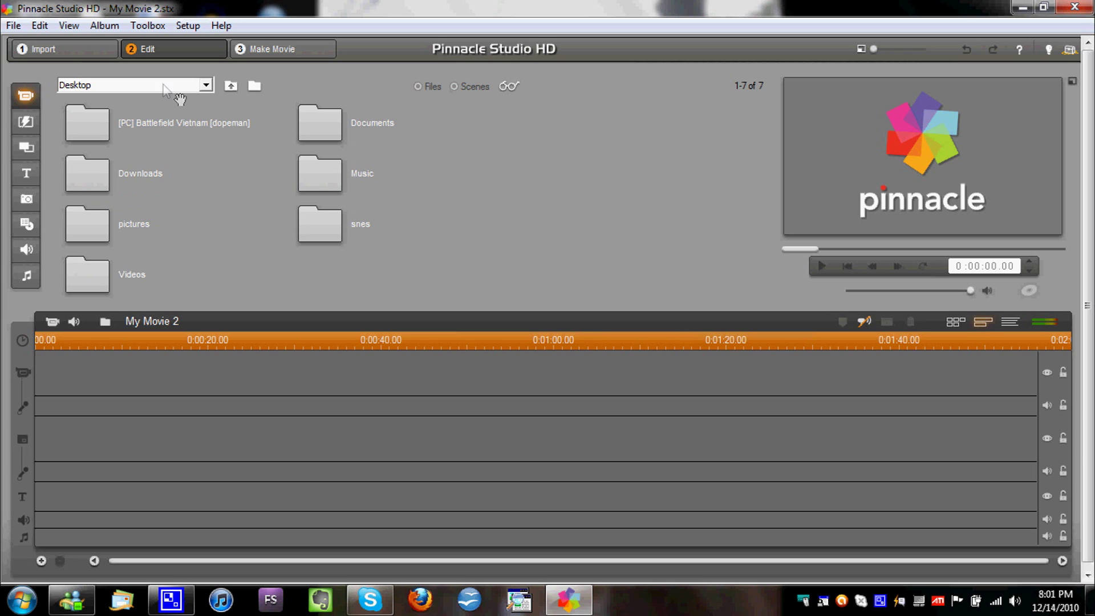
{"action": "left_click", "coordinate": [231, 87]}
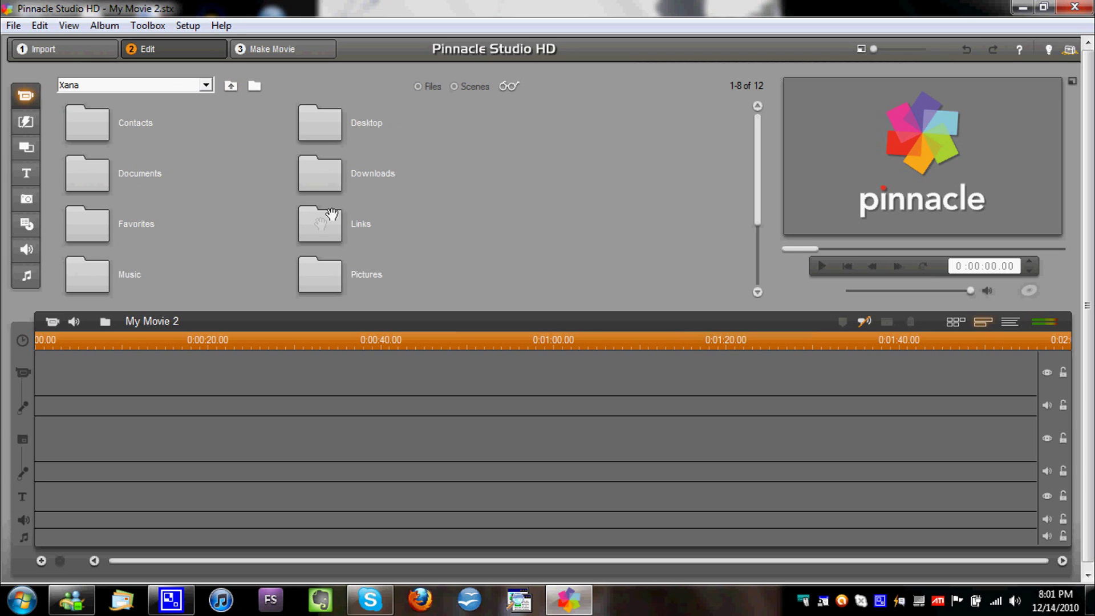
{"action": "double_click", "coordinate": [349, 124]}
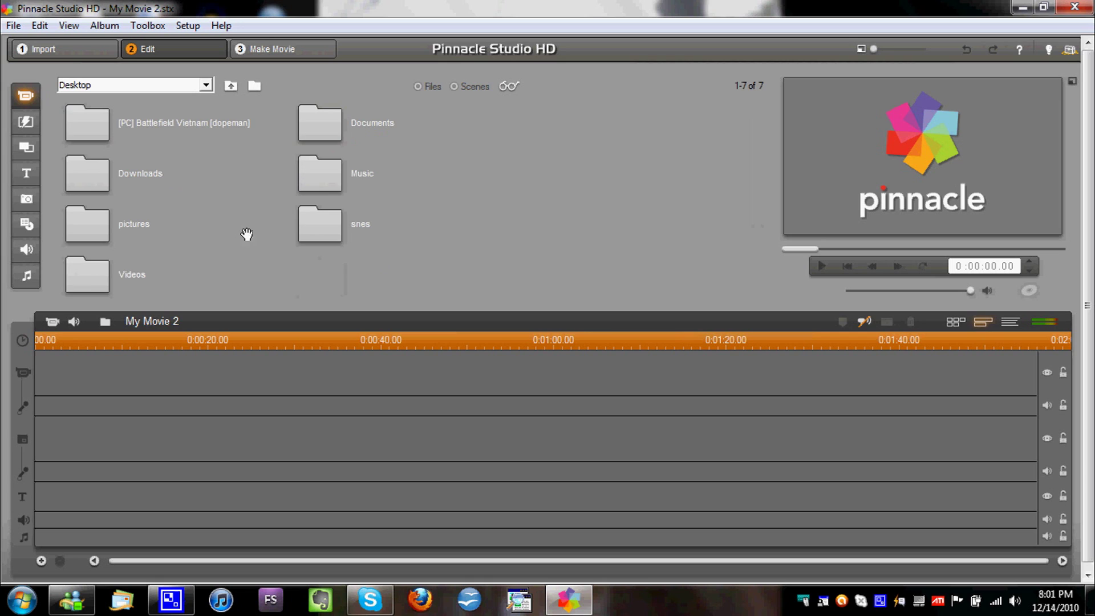
{"action": "double_click", "coordinate": [105, 287]}
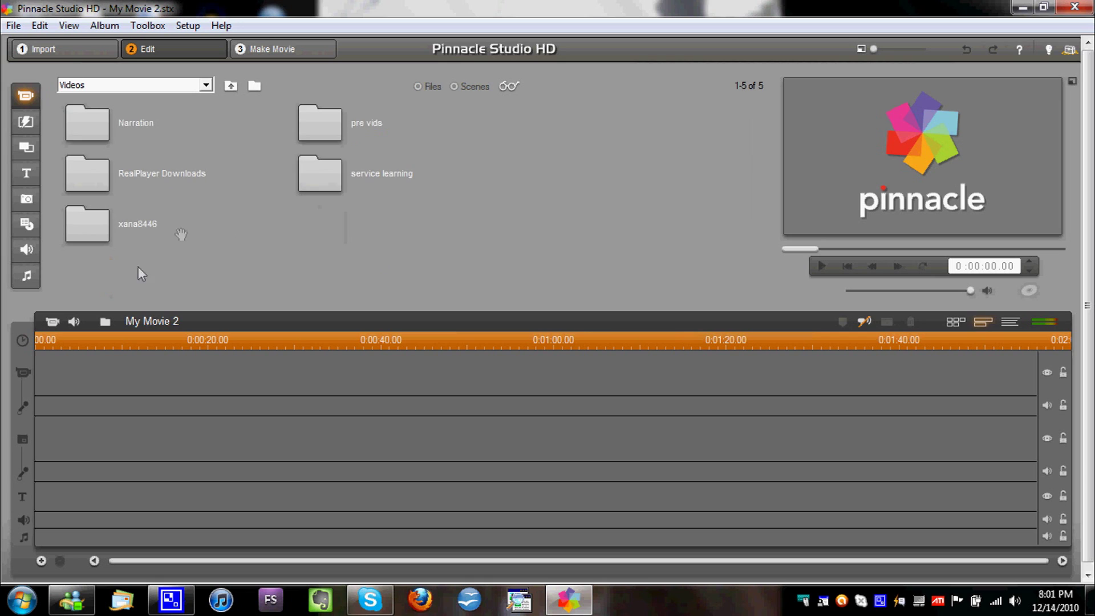
{"action": "double_click", "coordinate": [145, 220]}
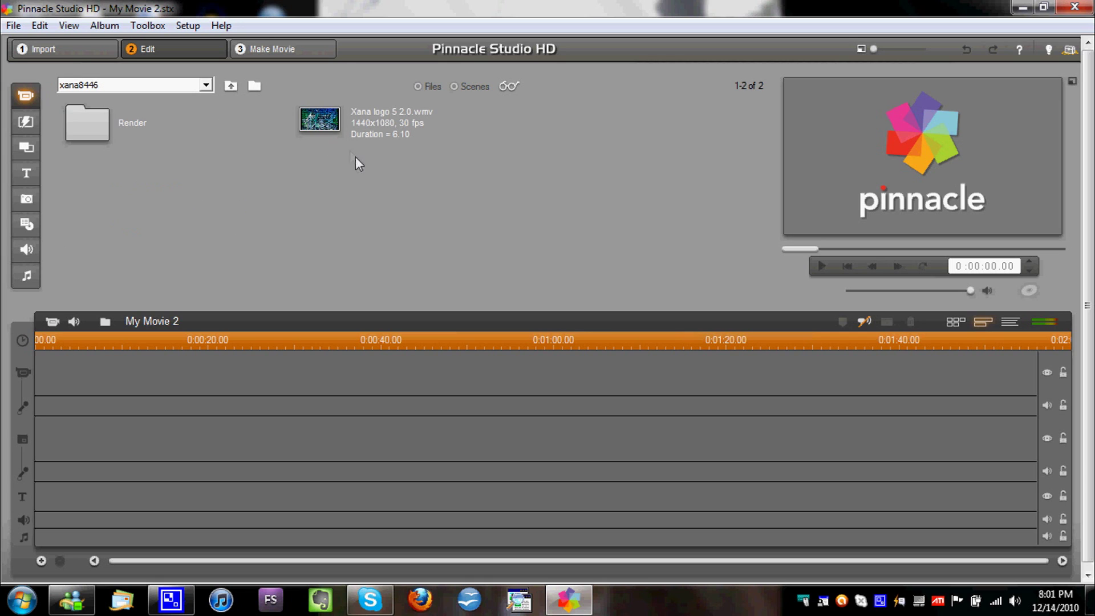
- Drag Xana logo 5 2.0.wmv from the album to the start of the video track
{"action": "left_click_drag", "start_coordinate": [347, 120], "coordinate": [149, 375]}
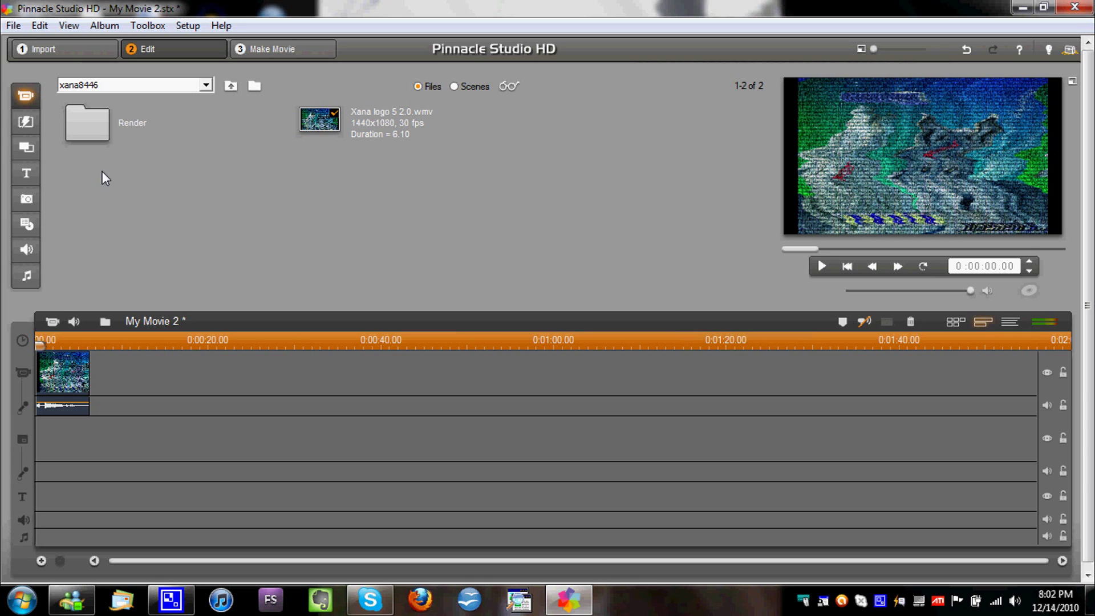
- Show Standard Titles and preview the Your Text Here 05, orange-circle, glowing, pink heart and gold titles
{"action": "left_click", "coordinate": [32, 173]}
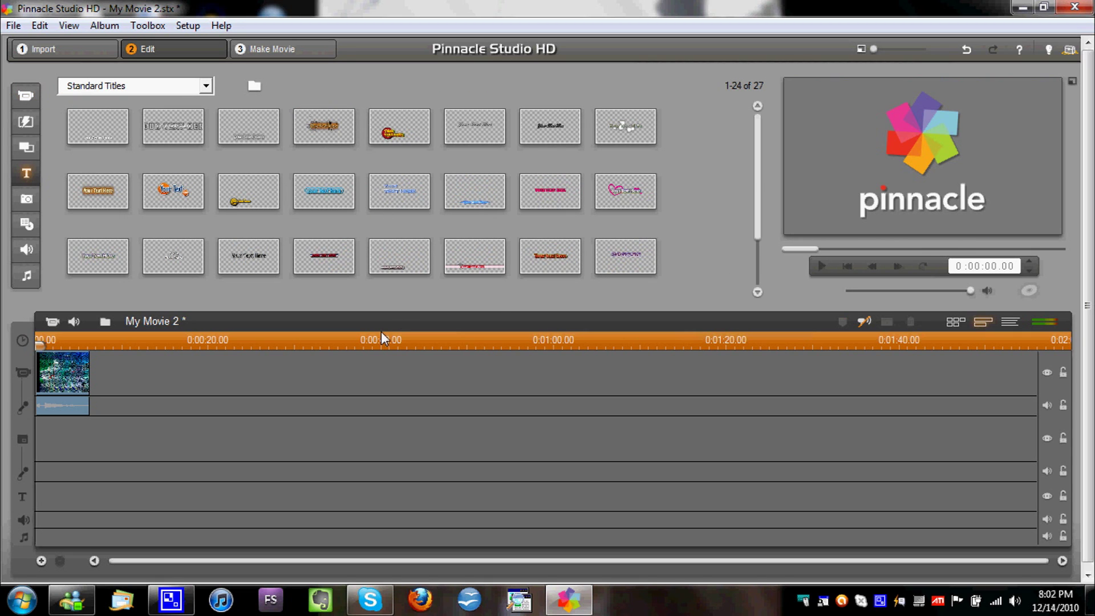
{"action": "left_click_drag", "start_coordinate": [761, 206], "coordinate": [754, 134]}
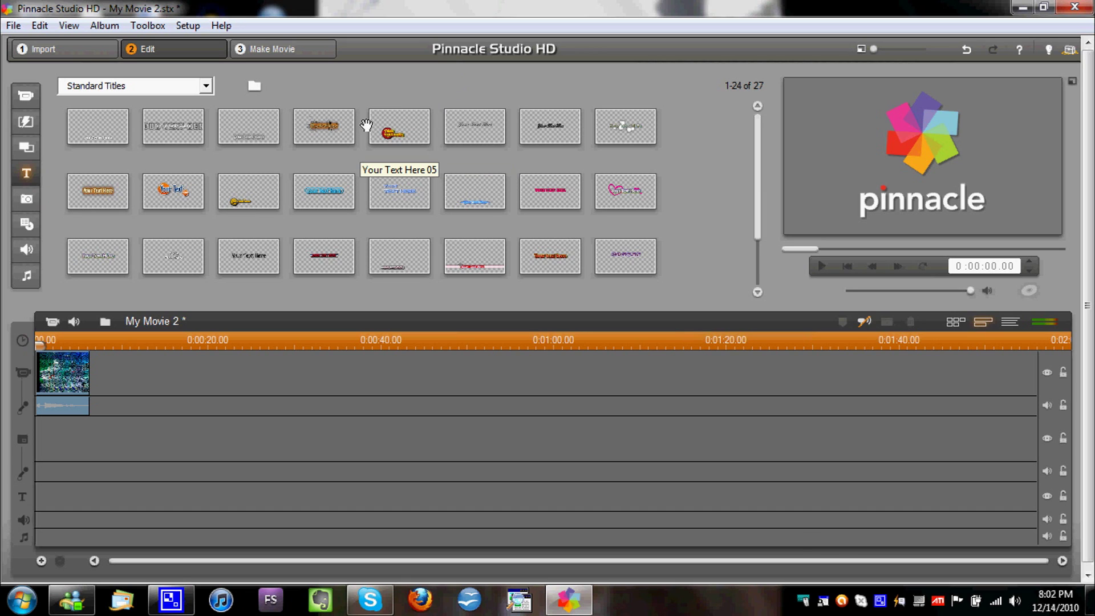
{"action": "left_click", "coordinate": [396, 126]}
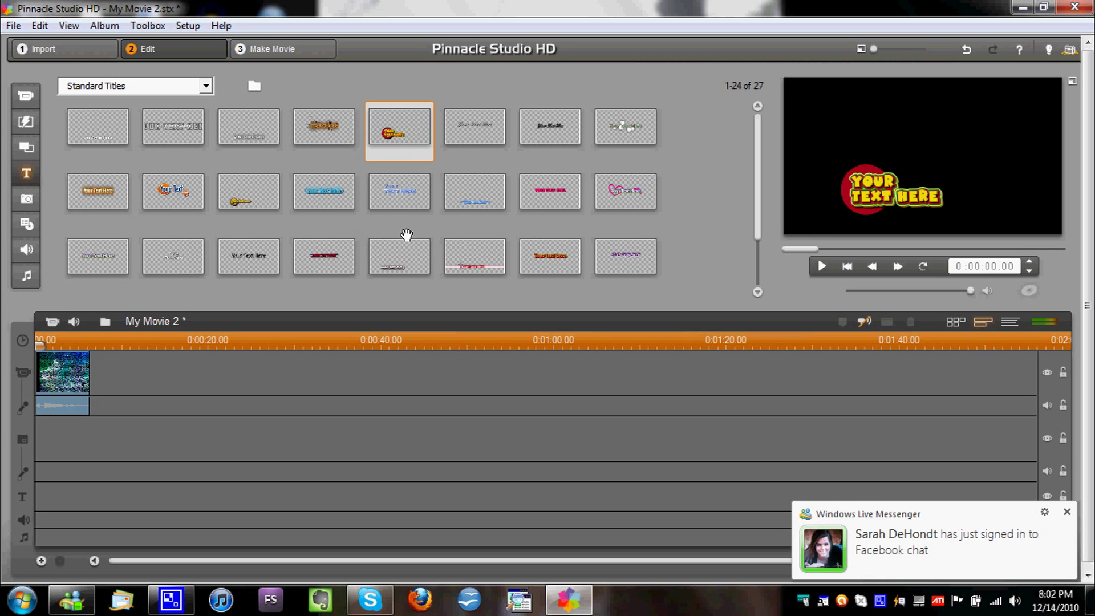
{"action": "left_click", "coordinate": [173, 192]}
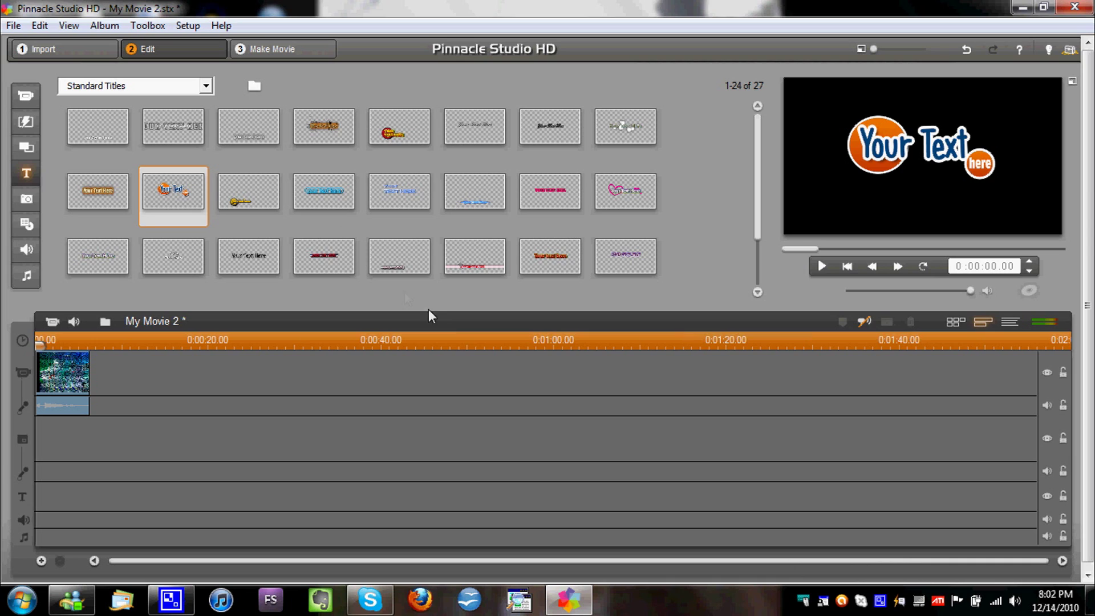
{"action": "left_click", "coordinate": [109, 205]}
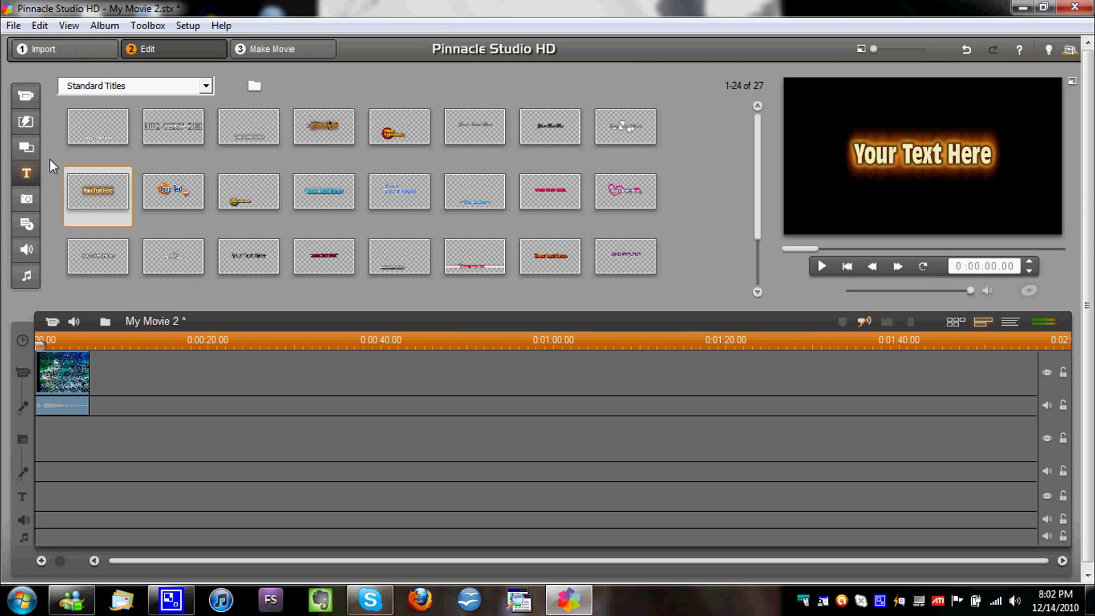
{"action": "left_click", "coordinate": [626, 193]}
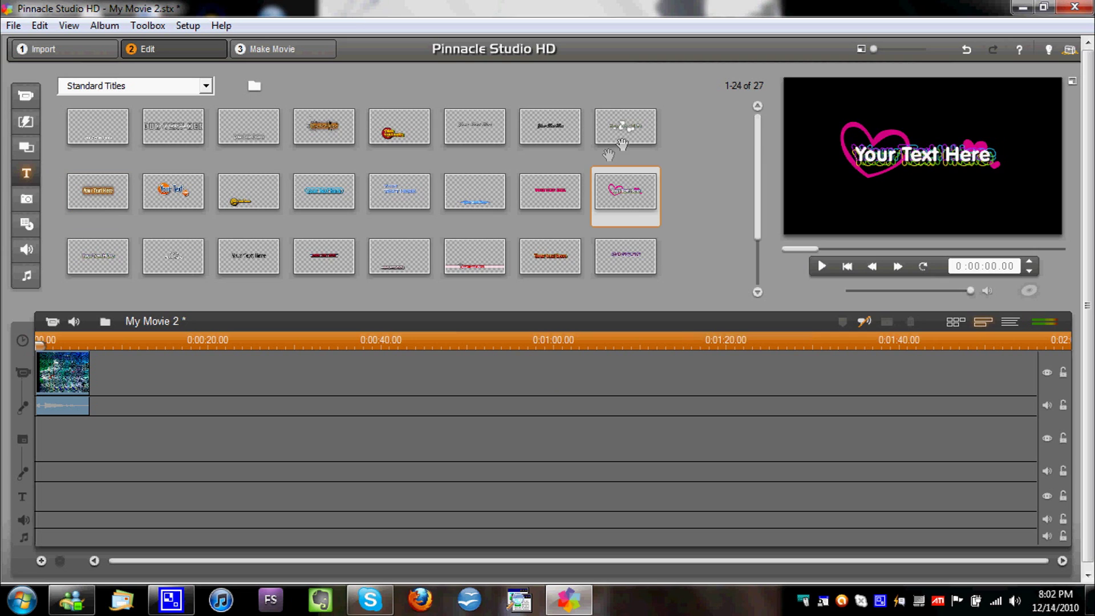
{"action": "scroll", "coordinate": [652, 184], "scroll_direction": "down", "scroll_amount": 1}
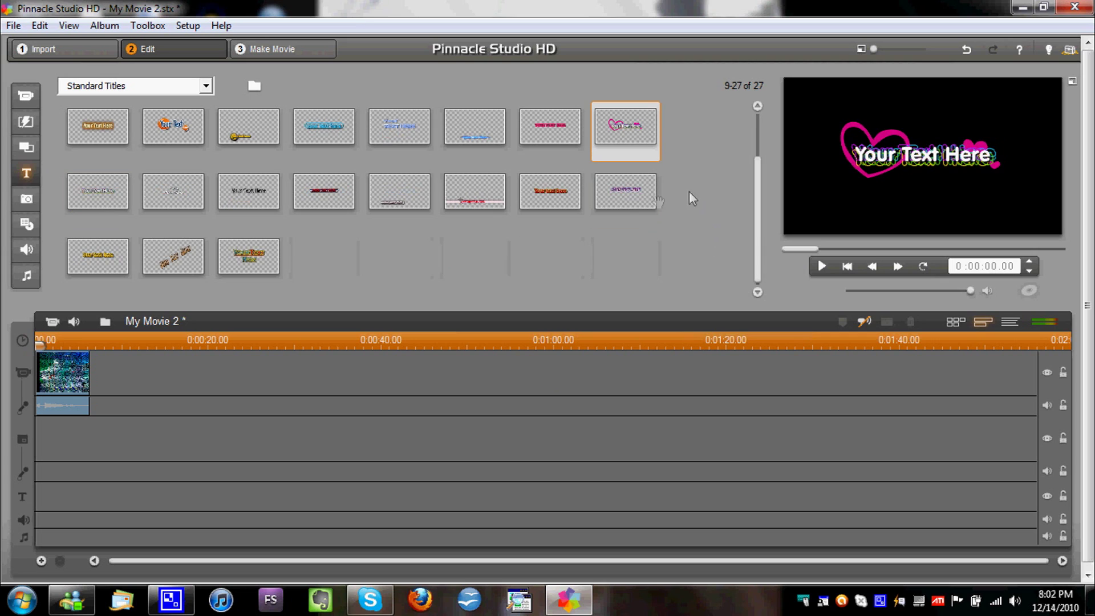
{"action": "left_click", "coordinate": [265, 256]}
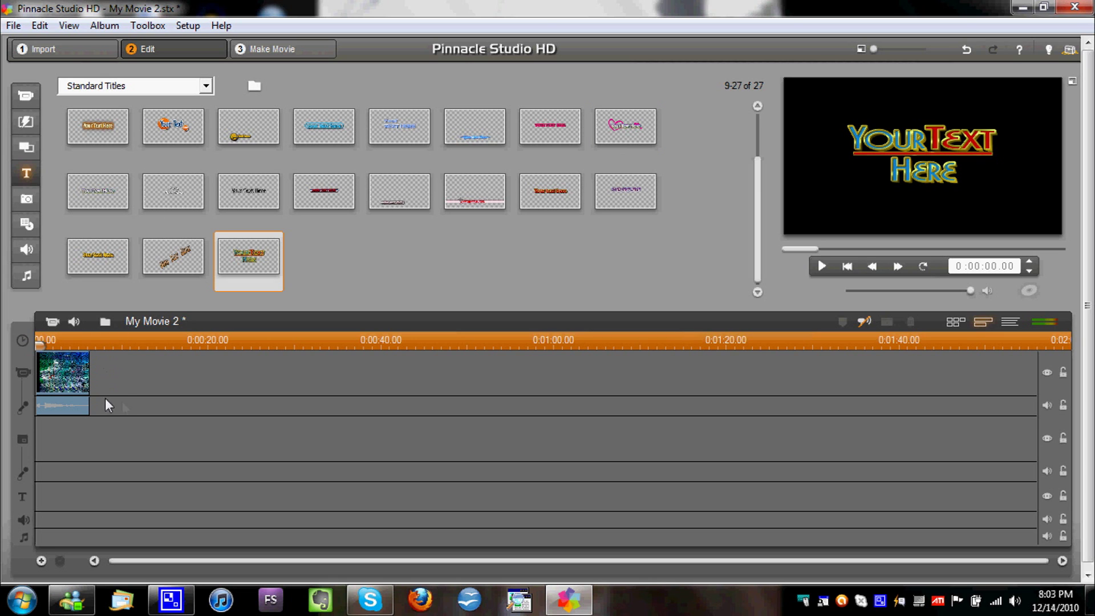
- Open the Title/Menu Editor from the logo clip and browse the blue text style variations
{"action": "right_click", "coordinate": [70, 378]}
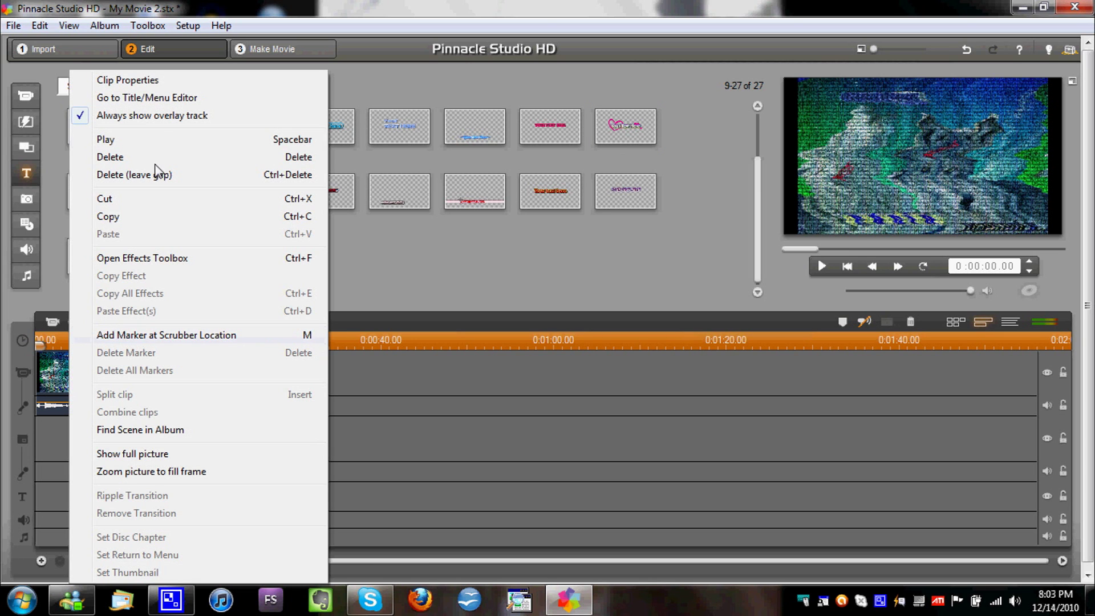
{"action": "left_click", "coordinate": [166, 103]}
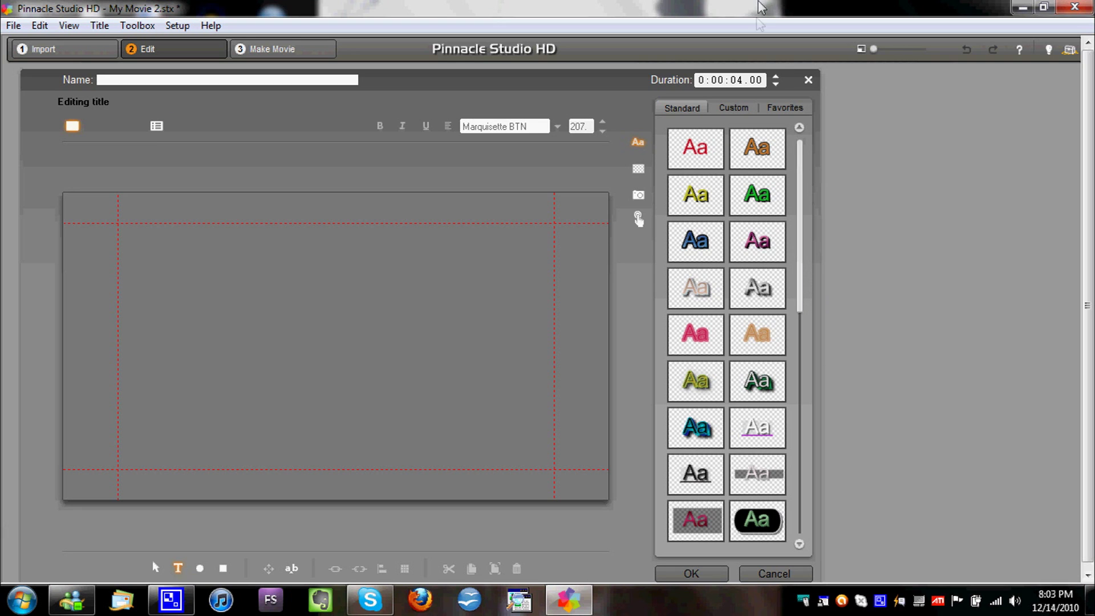
{"action": "left_click_drag", "start_coordinate": [799, 172], "coordinate": [787, 273]}
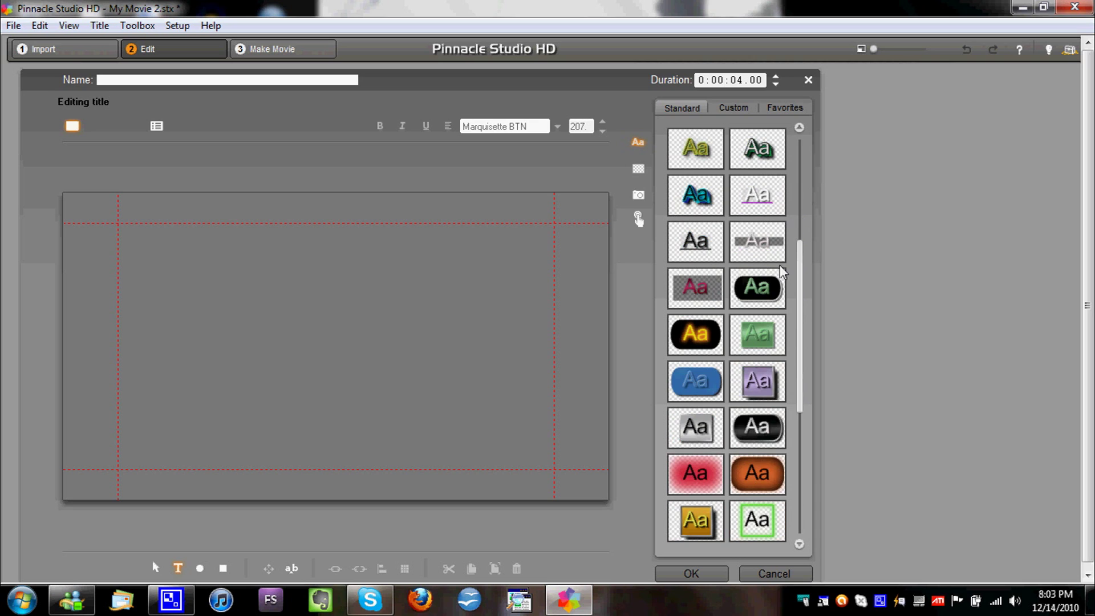
{"action": "left_click", "coordinate": [705, 191]}
{"action": "left_click_drag", "start_coordinate": [802, 264], "coordinate": [798, 218]}
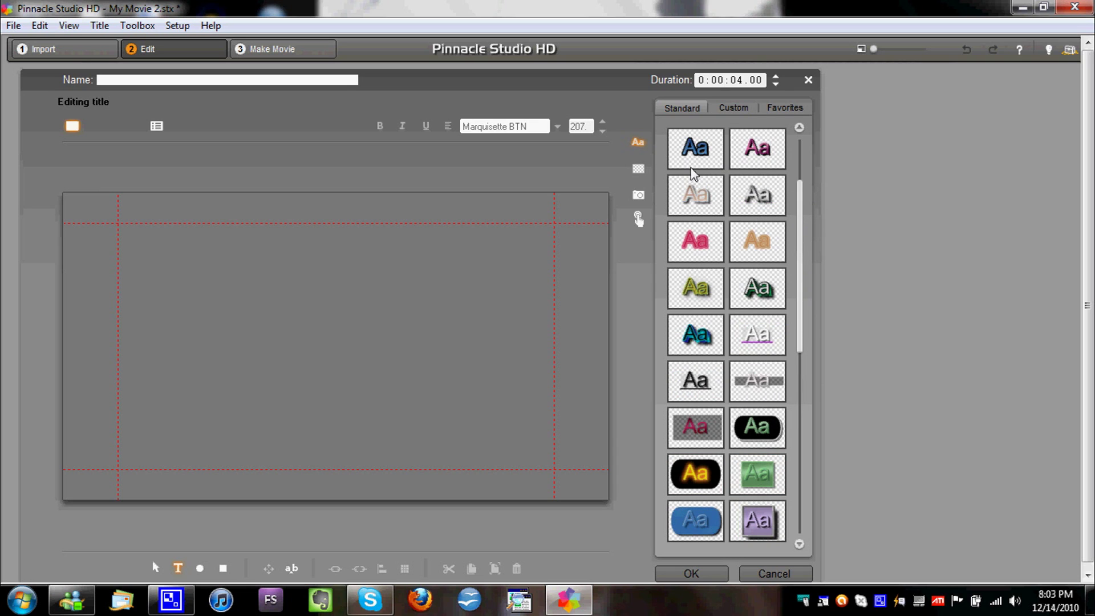
{"action": "left_click_drag", "start_coordinate": [807, 182], "coordinate": [790, 296]}
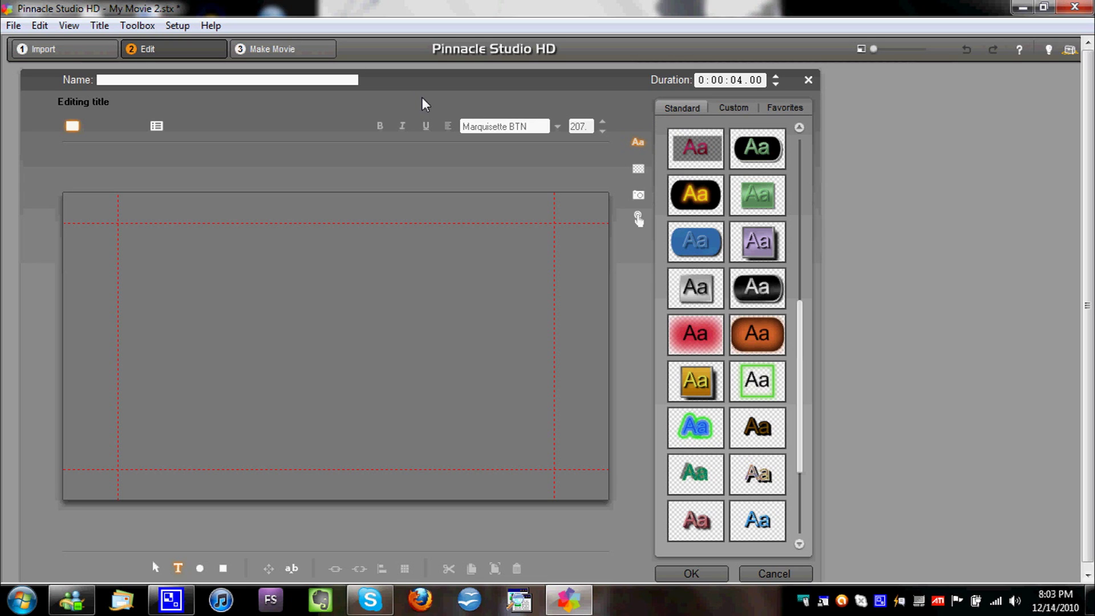
- Close the title editor and dismiss the TitleDeko font lock failure warning
{"action": "left_click", "coordinate": [808, 80]}
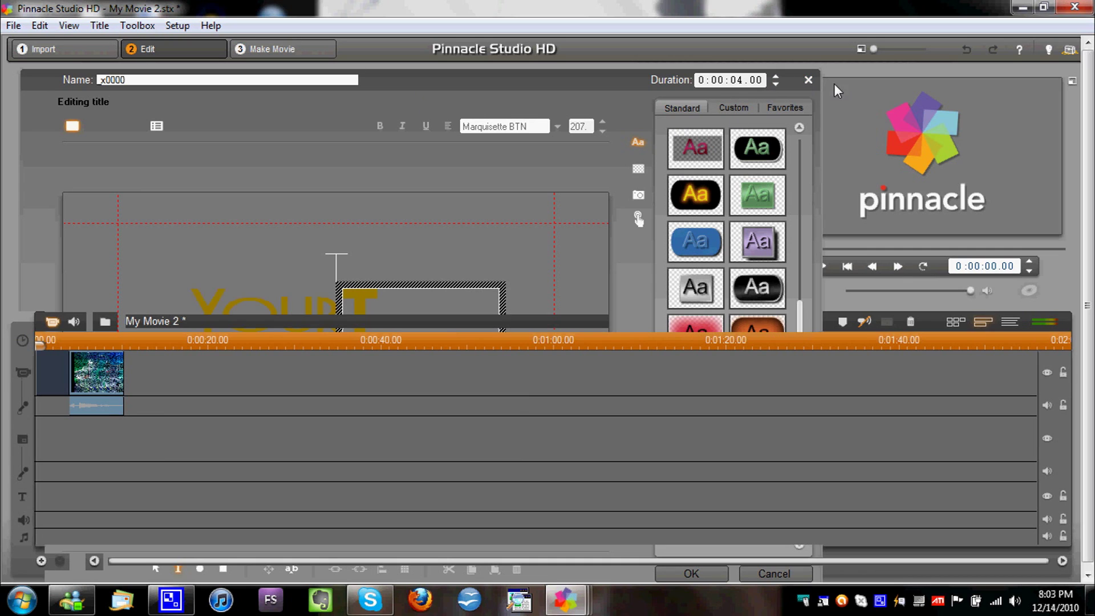
{"action": "mouse_move", "coordinate": [564, 598]}
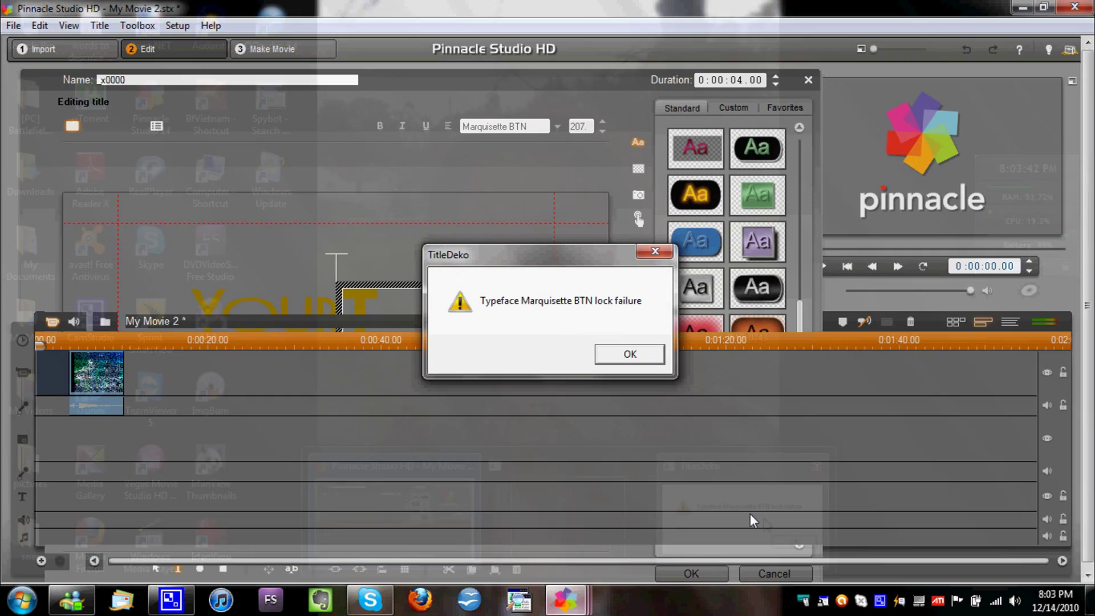
{"action": "left_click", "coordinate": [750, 513]}
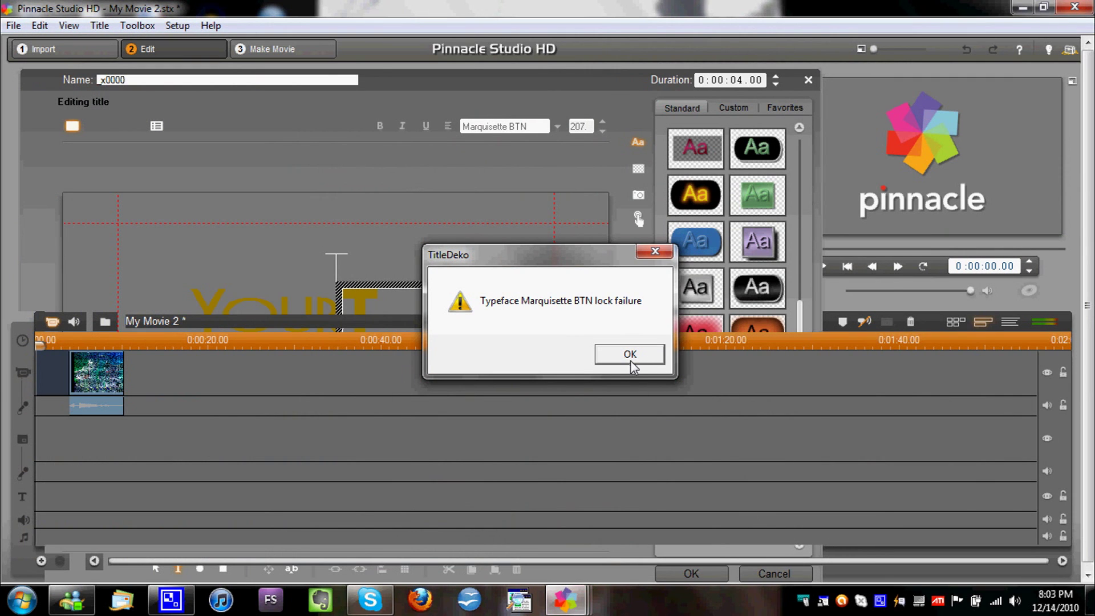
{"action": "left_click", "coordinate": [631, 358]}
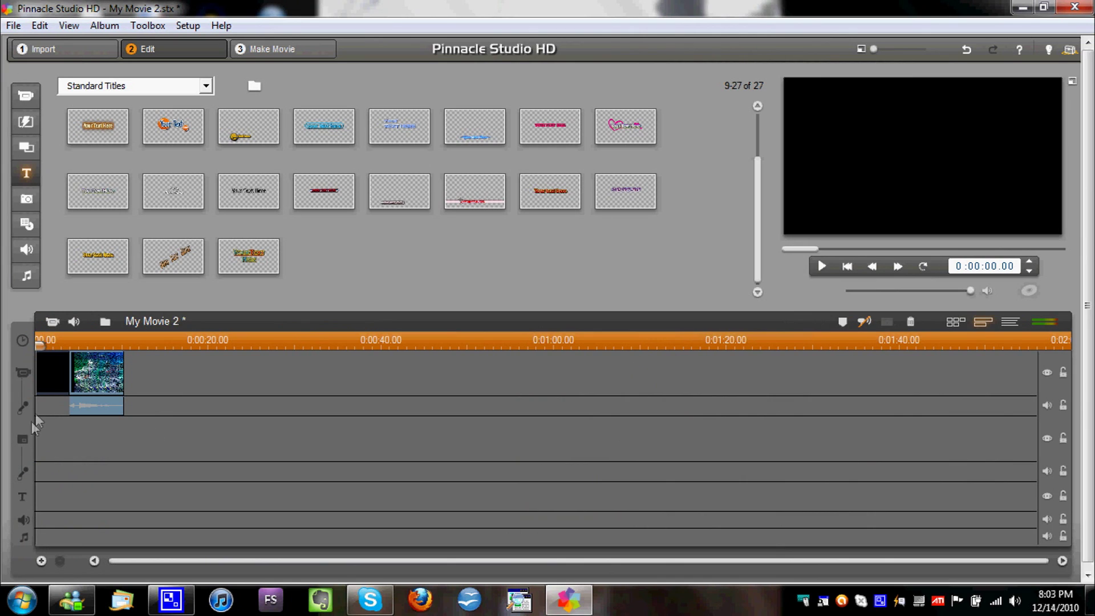
- Replace the blank title with the orange-circle Your Text title on the overlay track and erase 'here'
{"action": "left_click_drag", "start_coordinate": [44, 375], "coordinate": [45, 399]}
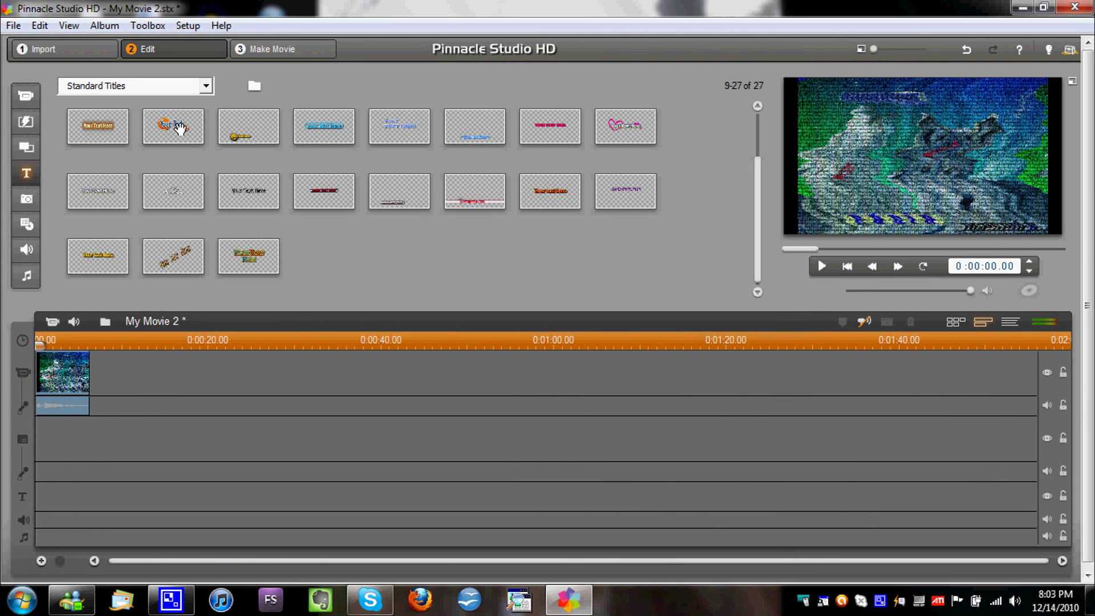
{"action": "left_click_drag", "start_coordinate": [179, 127], "coordinate": [44, 457]}
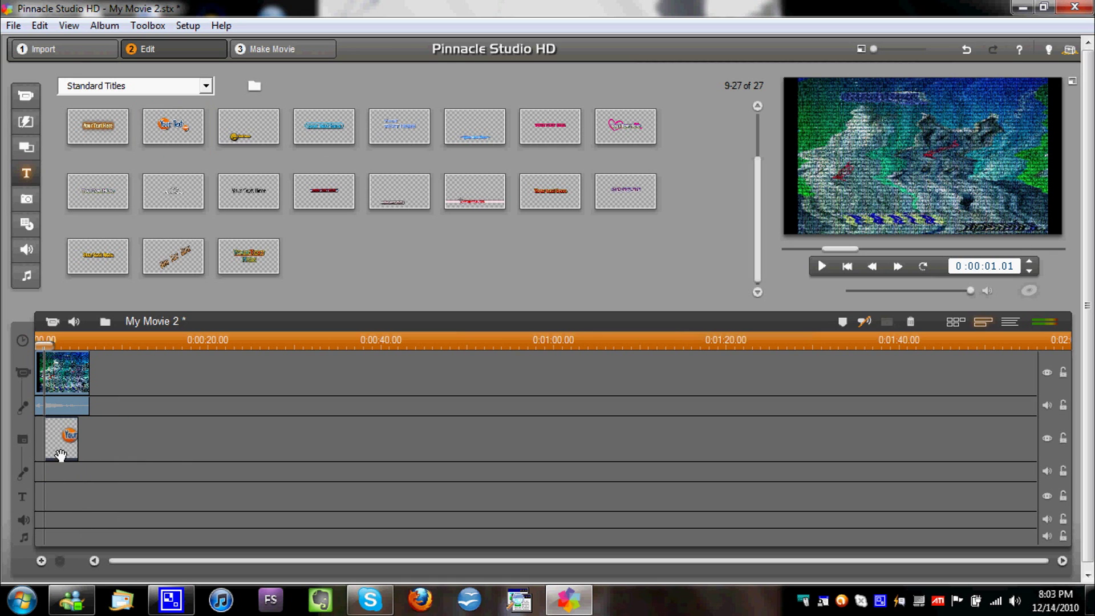
{"action": "right_click", "coordinate": [61, 446]}
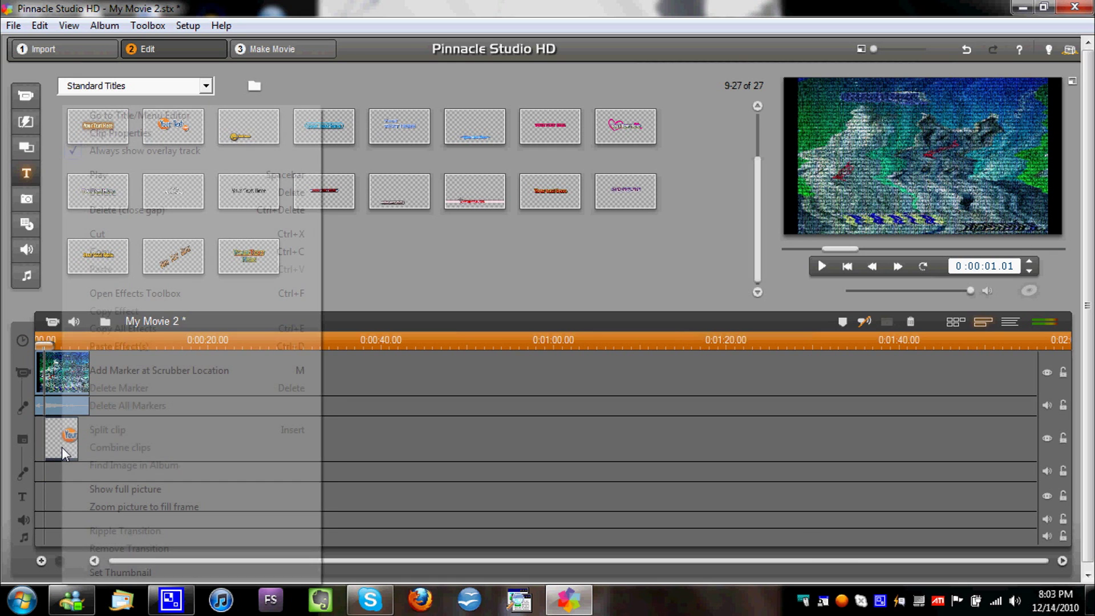
{"action": "left_click", "coordinate": [148, 124]}
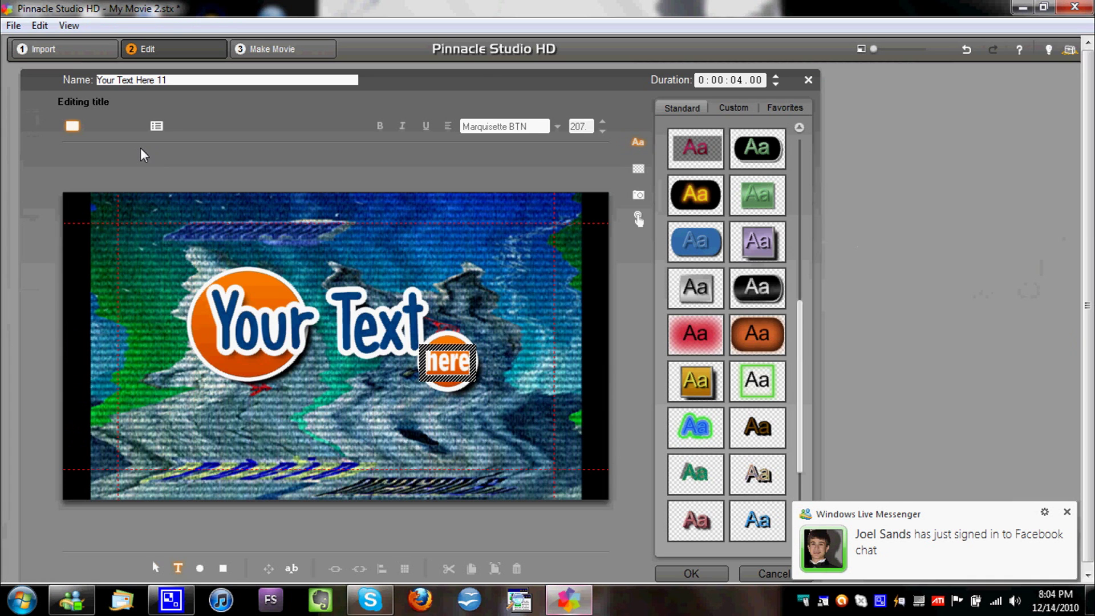
{"action": "left_click", "coordinate": [459, 363]}
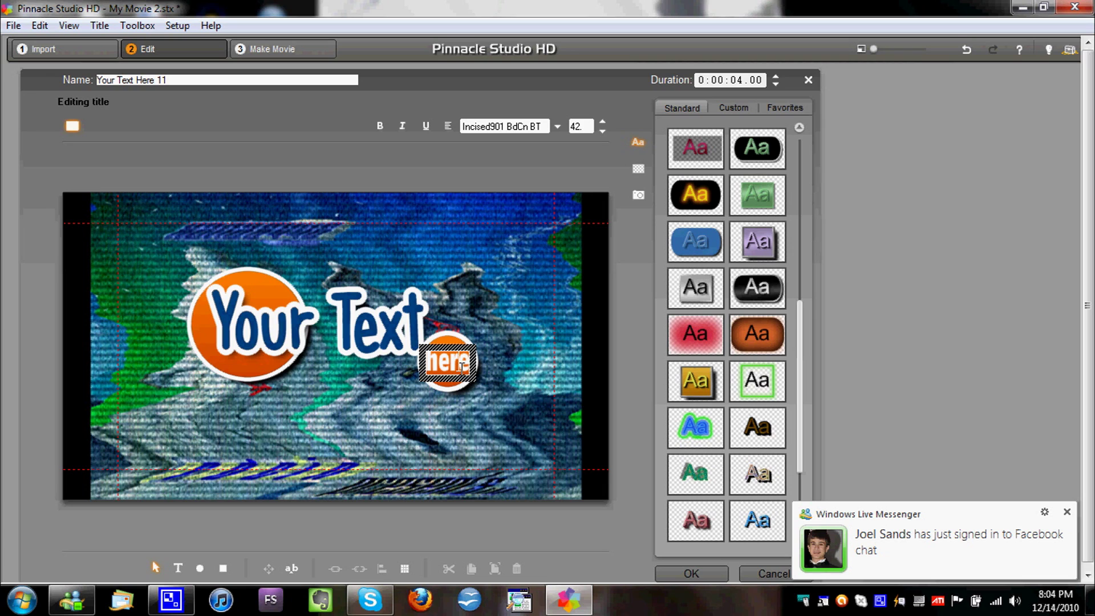
{"action": "key", "text": "BackSpace"}
{"action": "key", "text": "BackSpace"}
{"action": "key", "text": "BackSpace"}
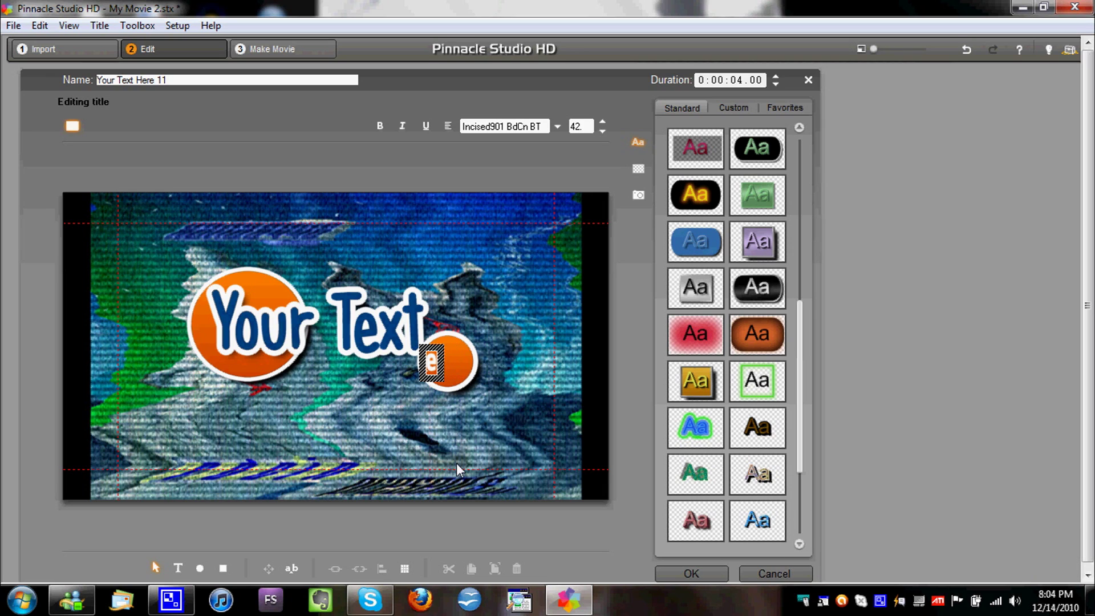
- Delete the stray 'e' text box and retype the title as 'Xana' / 'BTS bla' on two lines
{"action": "key", "text": "Escape"}
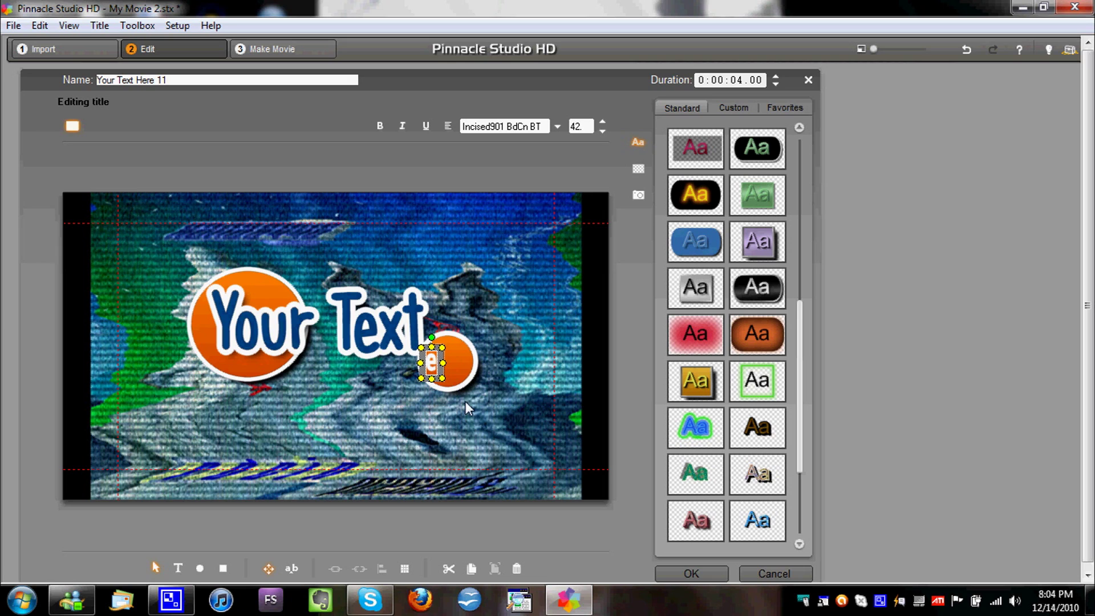
{"action": "key", "text": "Delete"}
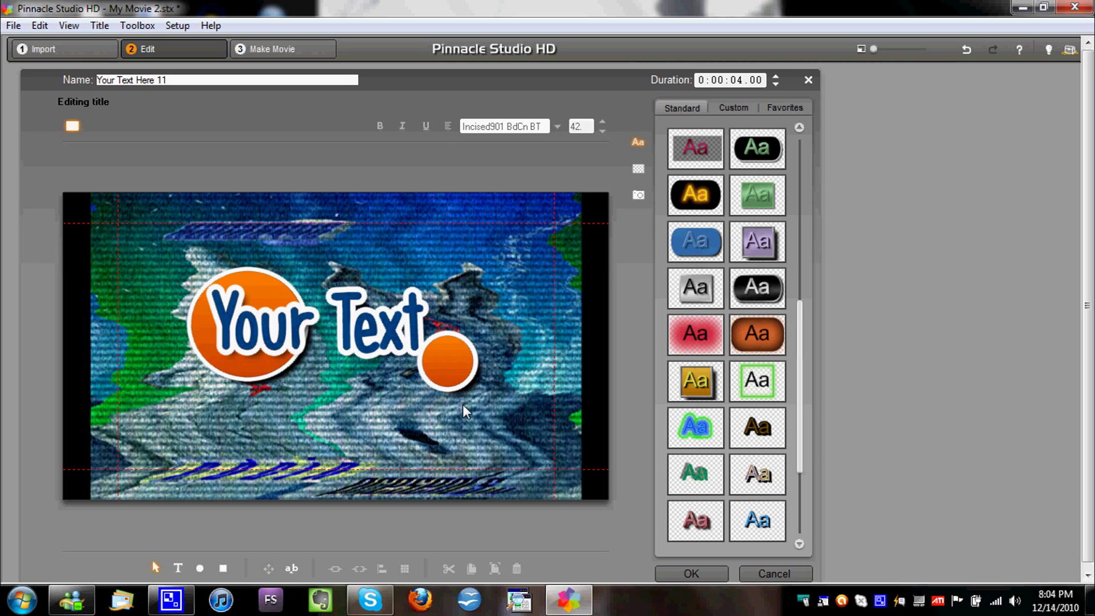
{"action": "left_click", "coordinate": [380, 332]}
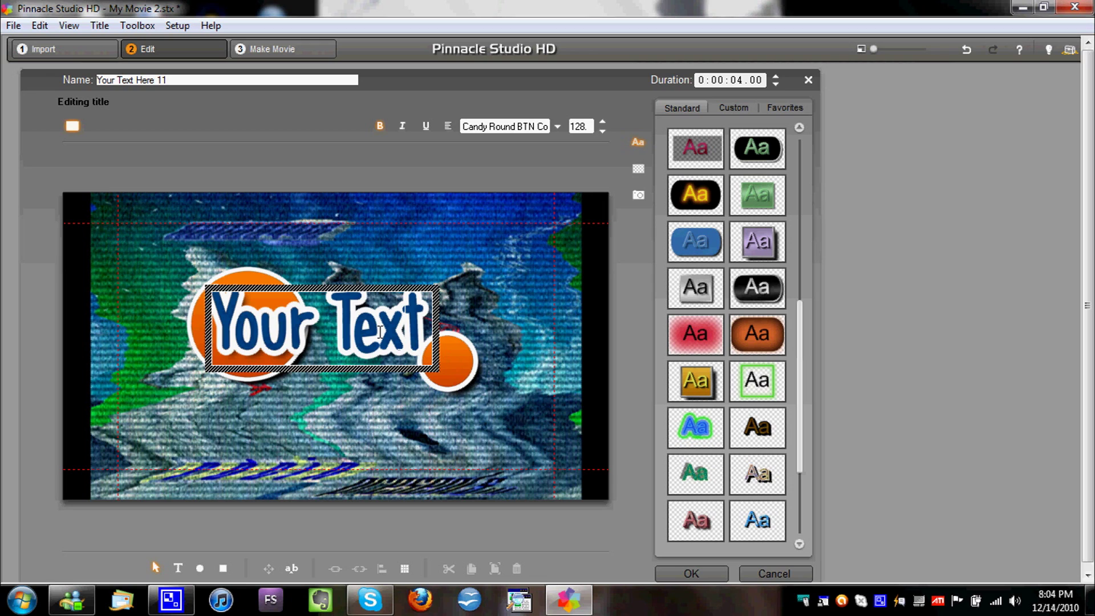
{"action": "key", "text": "BackSpace"}
{"action": "key", "text": "BackSpace"}
{"action": "key", "text": "BackSpace"}
{"action": "key", "text": "BackSpace"}
{"action": "key", "text": "BackSpace"}
{"action": "key", "text": "BackSpace"}
{"action": "key", "text": "BackSpace"}
{"action": "key", "text": "BackSpace"}
{"action": "key", "text": "BackSpace"}
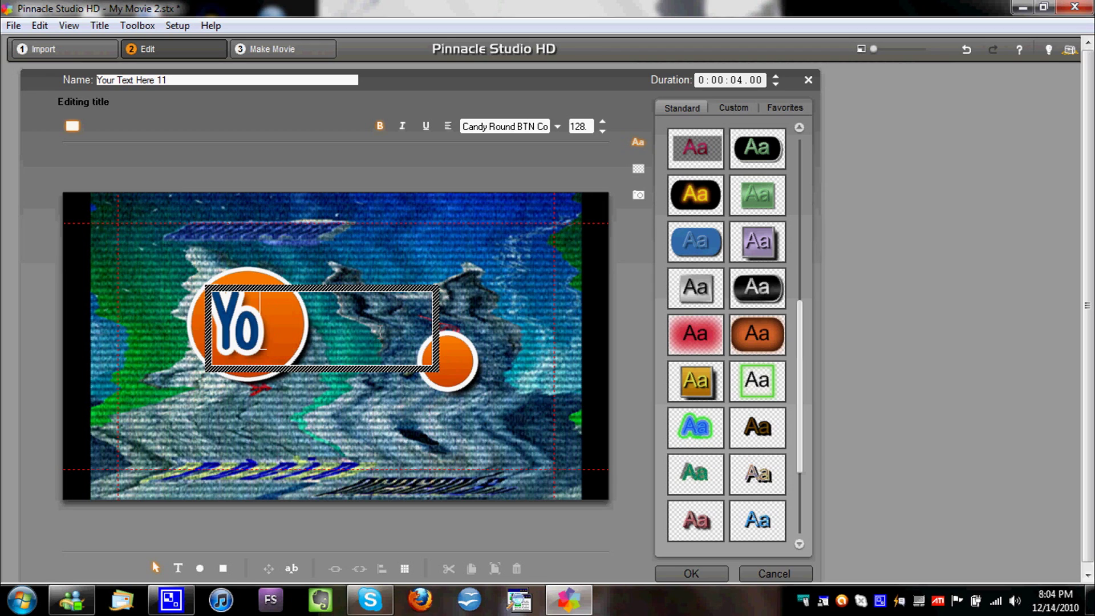
{"action": "type", "text": "Xana"}
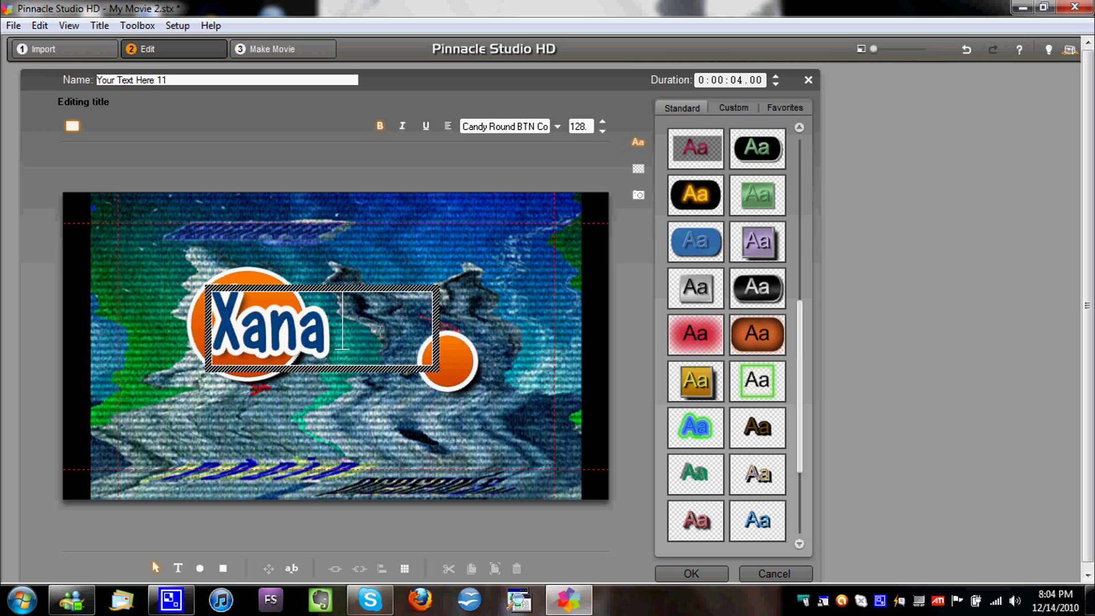
{"action": "key", "text": "Return"}
{"action": "type", "text": "BTS"}
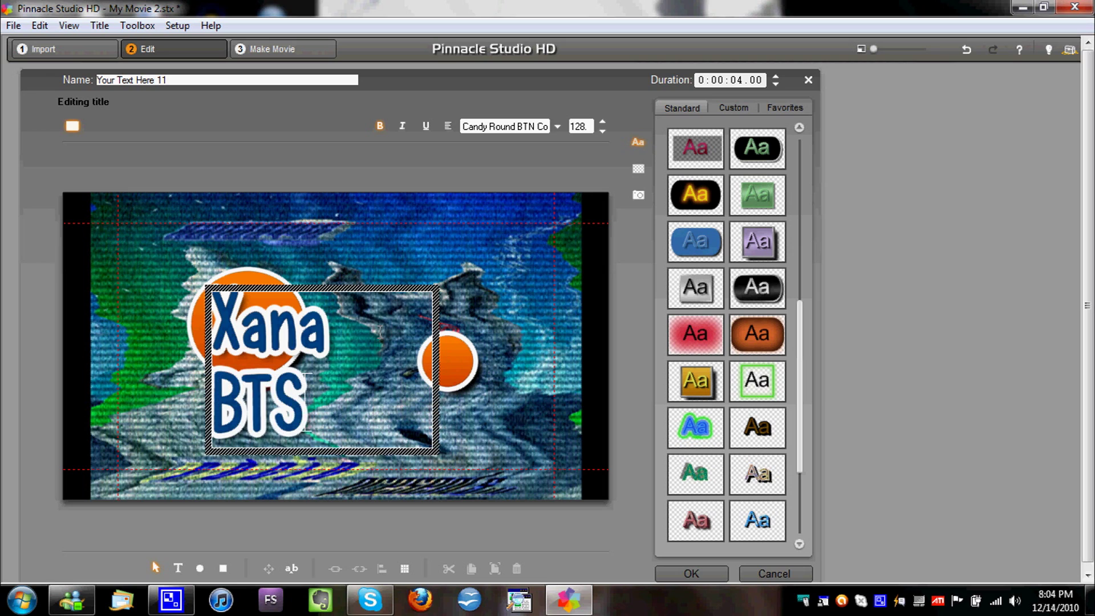
{"action": "type", "text": " bla"}
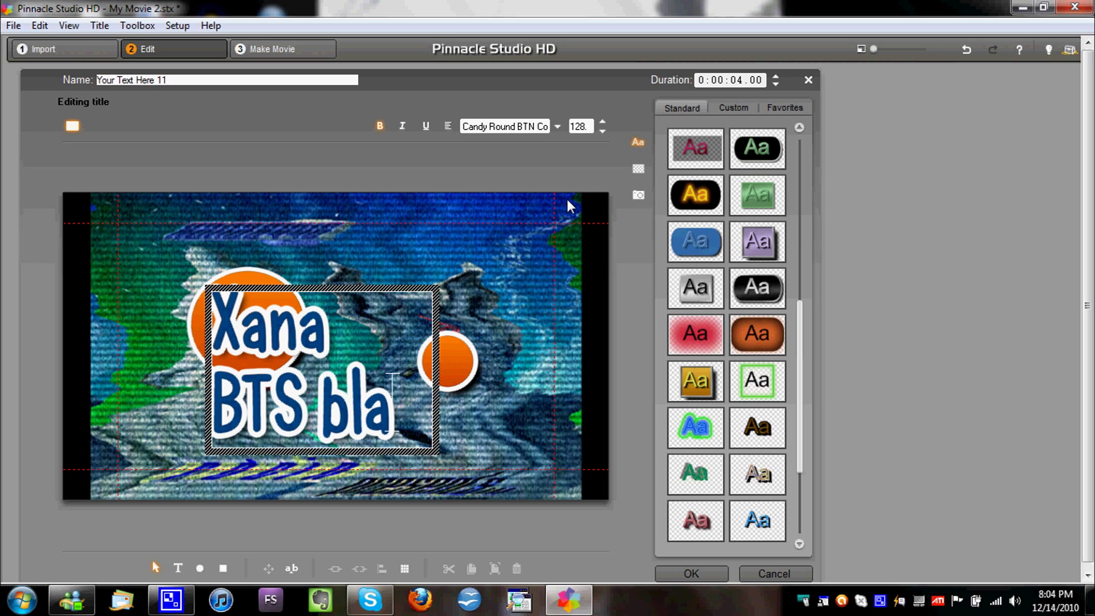
- Try two Standard style presets on the title, then leave the title editor
{"action": "left_click", "coordinate": [500, 361]}
{"action": "left_click", "coordinate": [701, 194]}
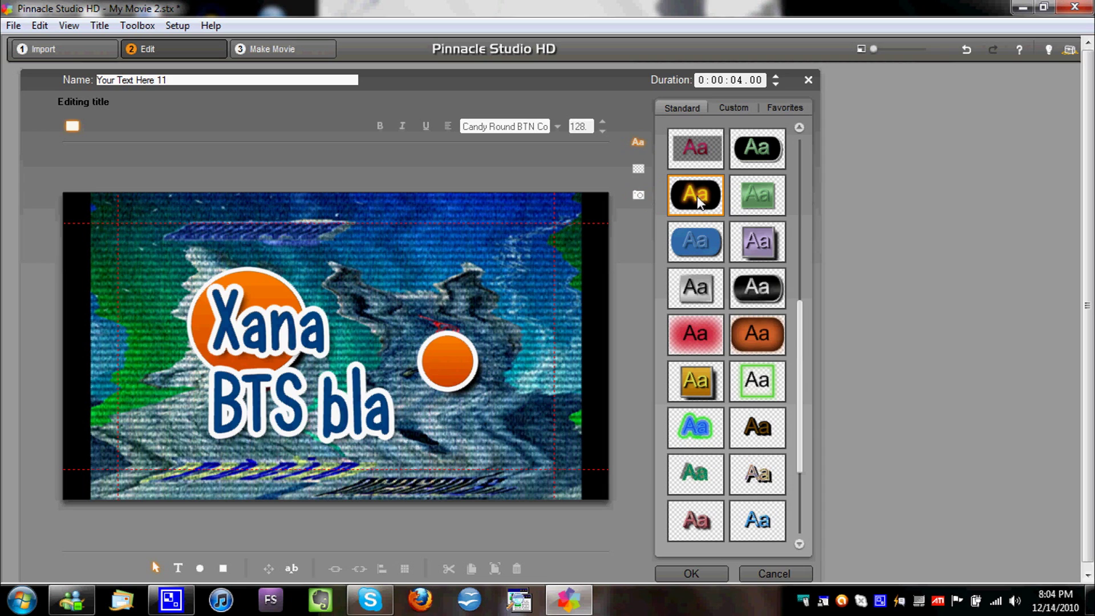
{"action": "left_click", "coordinate": [762, 274]}
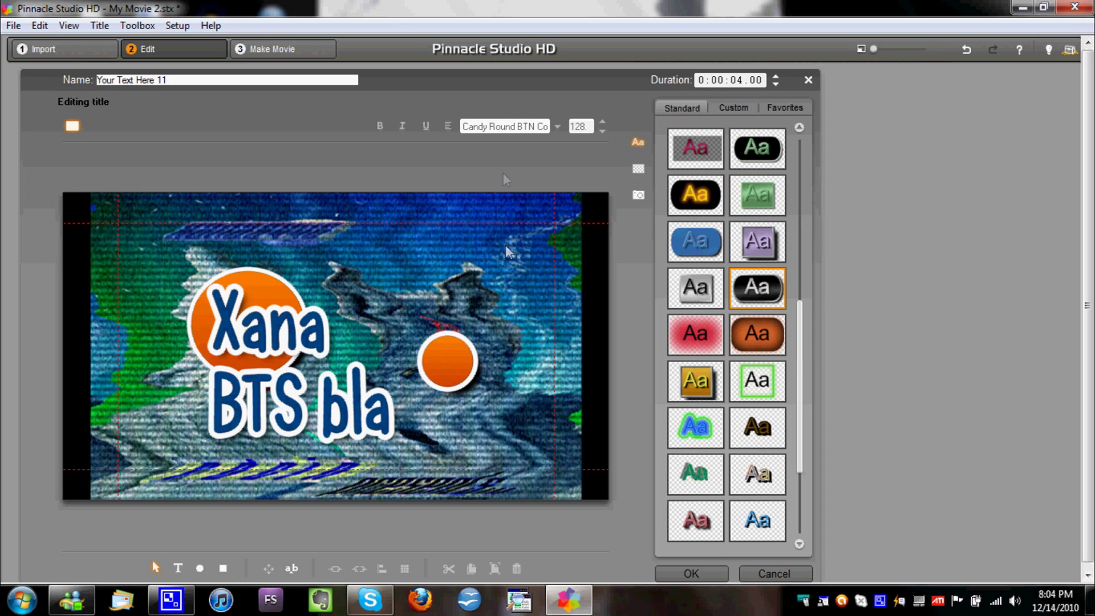
{"action": "left_click", "coordinate": [807, 83]}
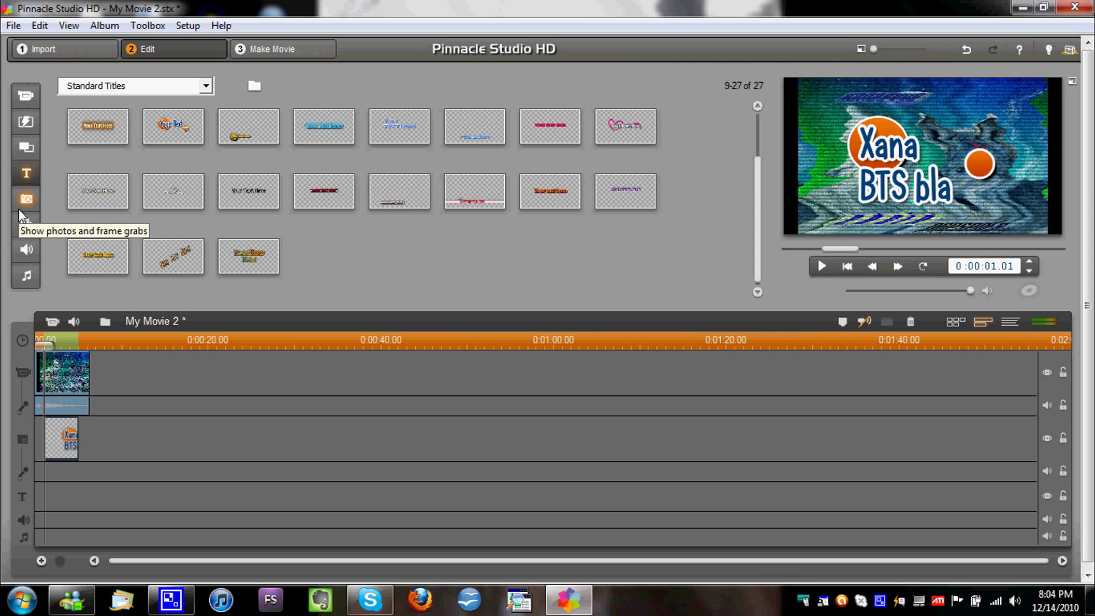
- Switch the album to Music and trim the start of the first logo clip on the timeline
{"action": "left_click", "coordinate": [36, 279]}
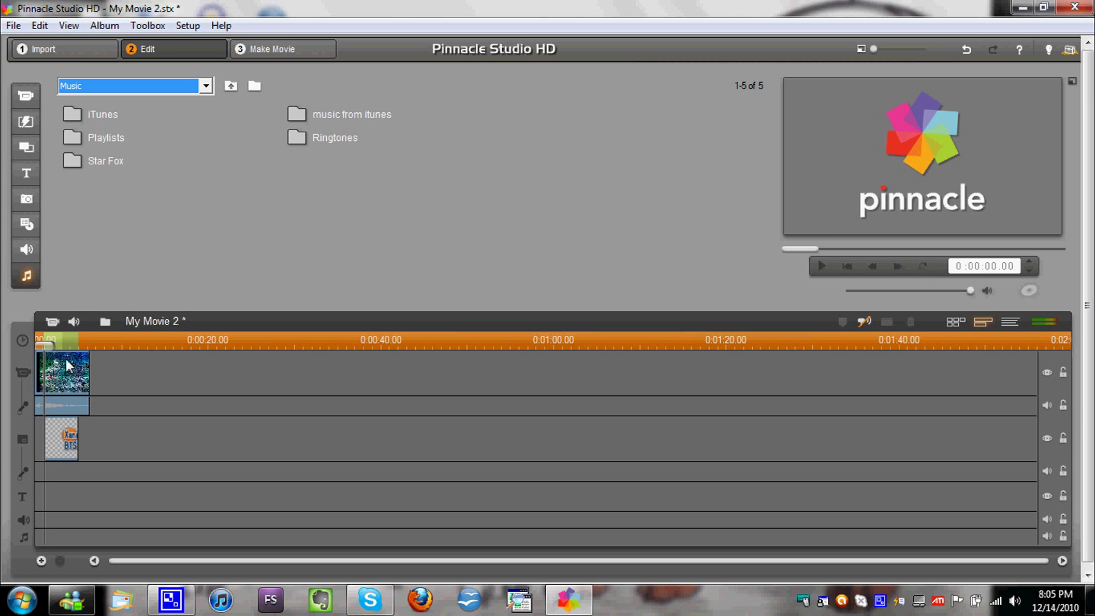
{"action": "left_click_drag", "start_coordinate": [69, 368], "coordinate": [90, 369]}
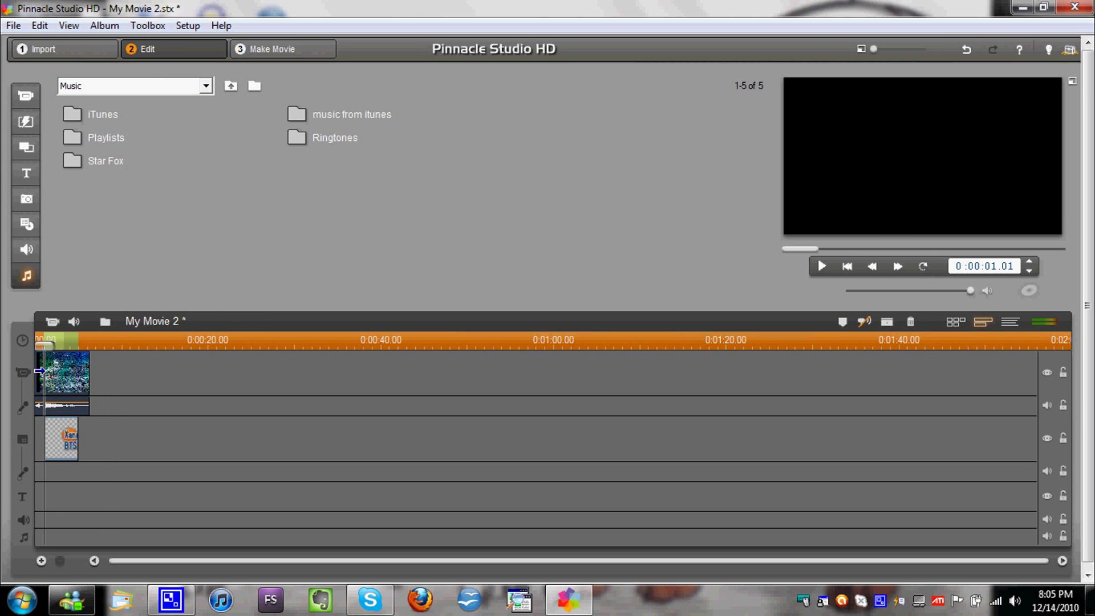
{"action": "left_click_drag", "start_coordinate": [34, 372], "coordinate": [83, 378]}
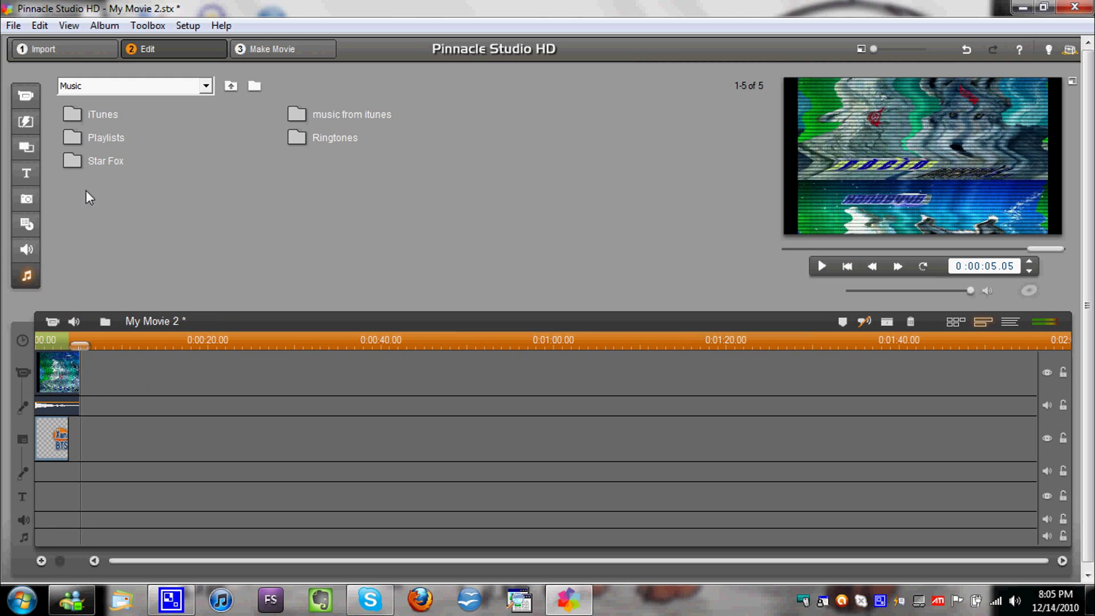
- Add another Xana logo 5 2.0.wmv from xana8446 and move it to the timeline start
{"action": "left_click", "coordinate": [23, 102]}
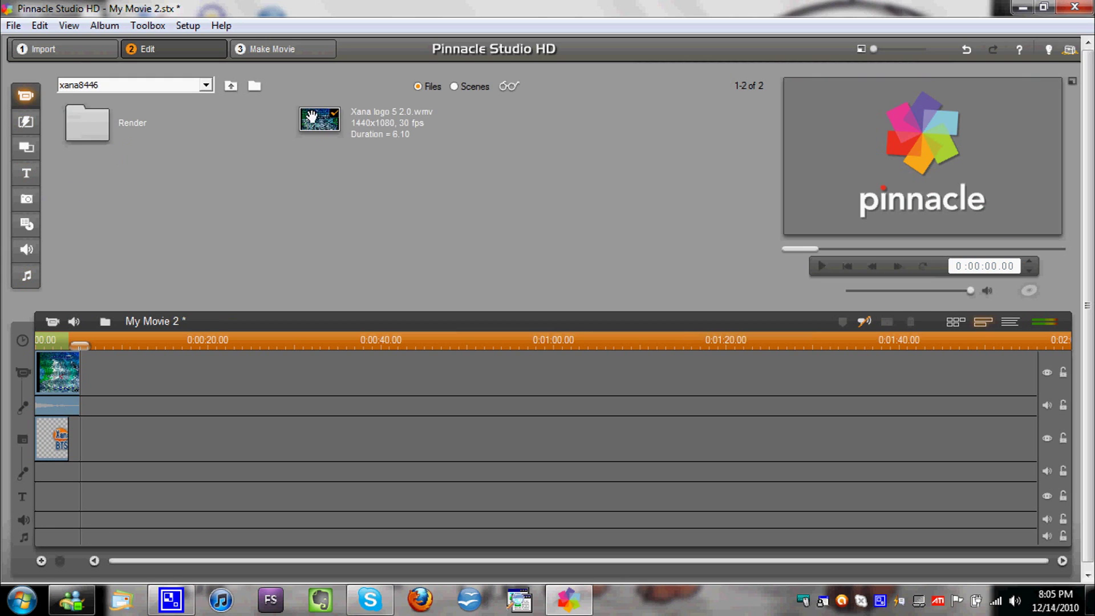
{"action": "left_click_drag", "start_coordinate": [320, 119], "coordinate": [188, 365]}
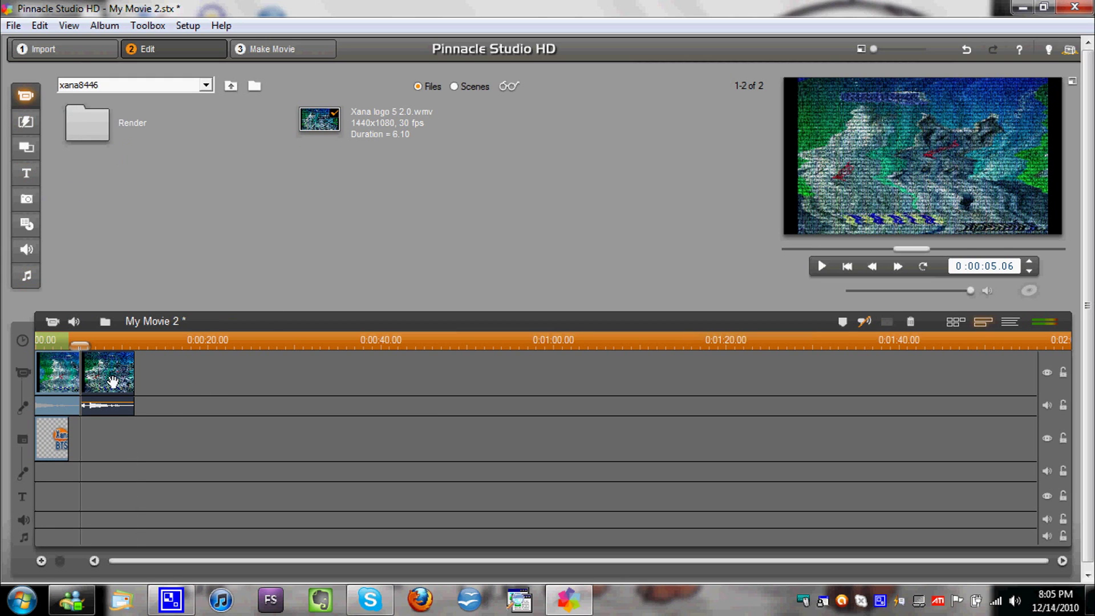
{"action": "left_click_drag", "start_coordinate": [108, 378], "coordinate": [37, 389]}
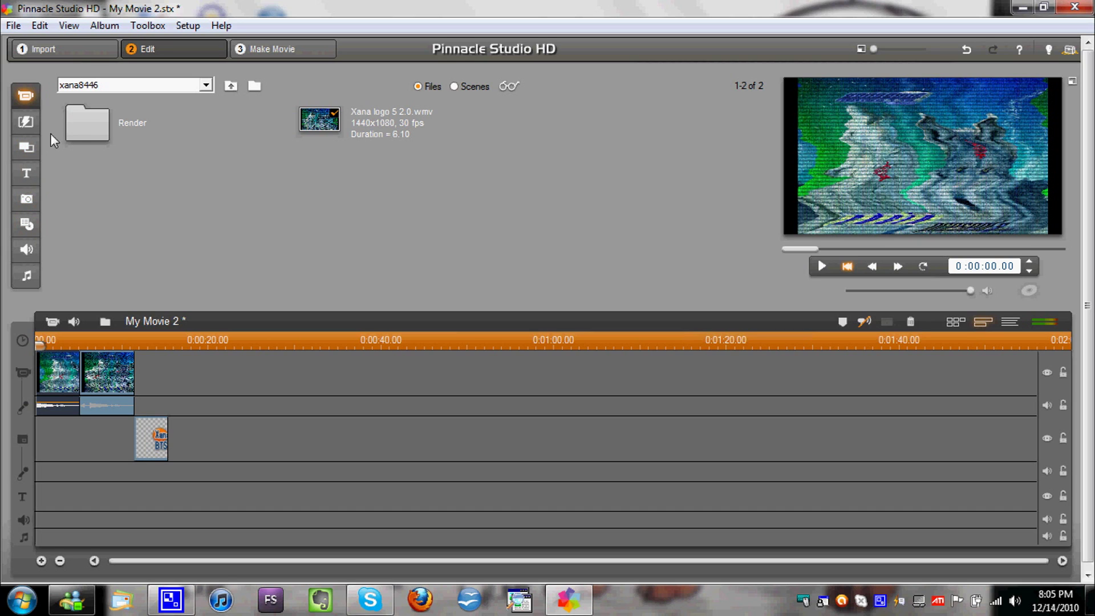
- Go to Make Movie, cancel the Open dialog, and view the File output settings
{"action": "left_click", "coordinate": [253, 46]}
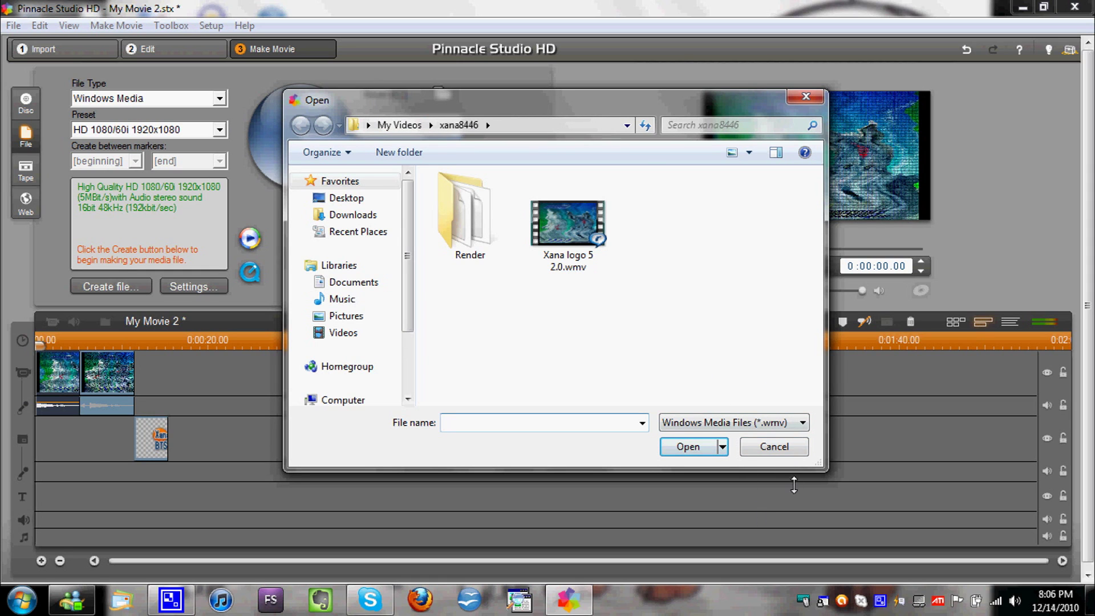
{"action": "left_click", "coordinate": [782, 455]}
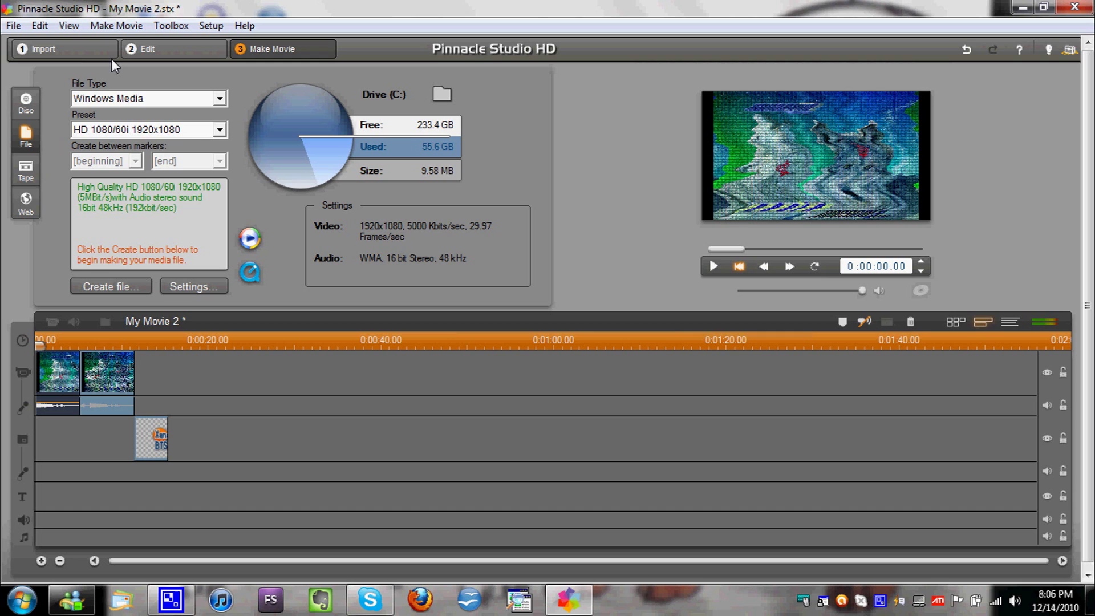
- Choose the Microsoft Xbox® HD NTSC preset, raising the estimated file size to 28.0 MB
{"action": "left_click", "coordinate": [194, 130]}
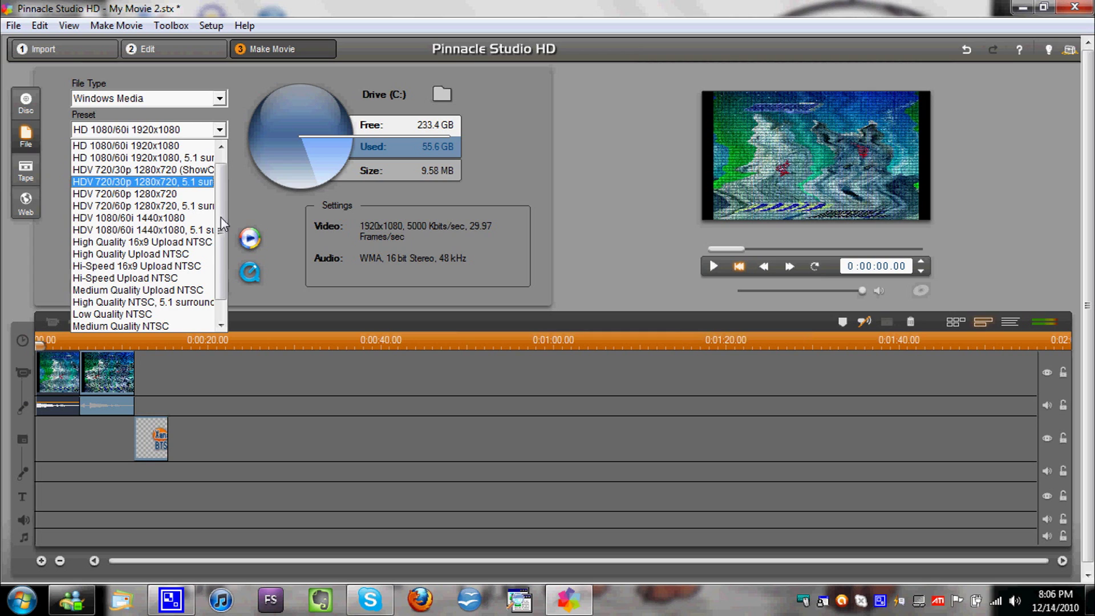
{"action": "scroll", "coordinate": [221, 217], "scroll_direction": "down", "scroll_amount": 1}
{"action": "scroll", "coordinate": [225, 247], "scroll_direction": "up", "scroll_amount": 1}
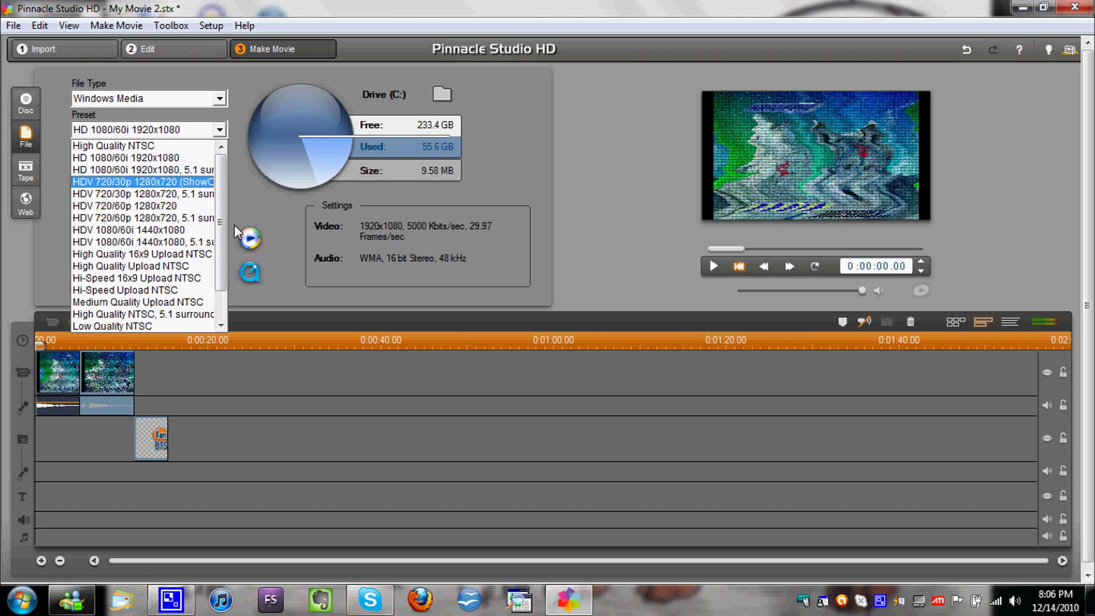
{"action": "scroll", "coordinate": [221, 227], "scroll_direction": "down", "scroll_amount": 1}
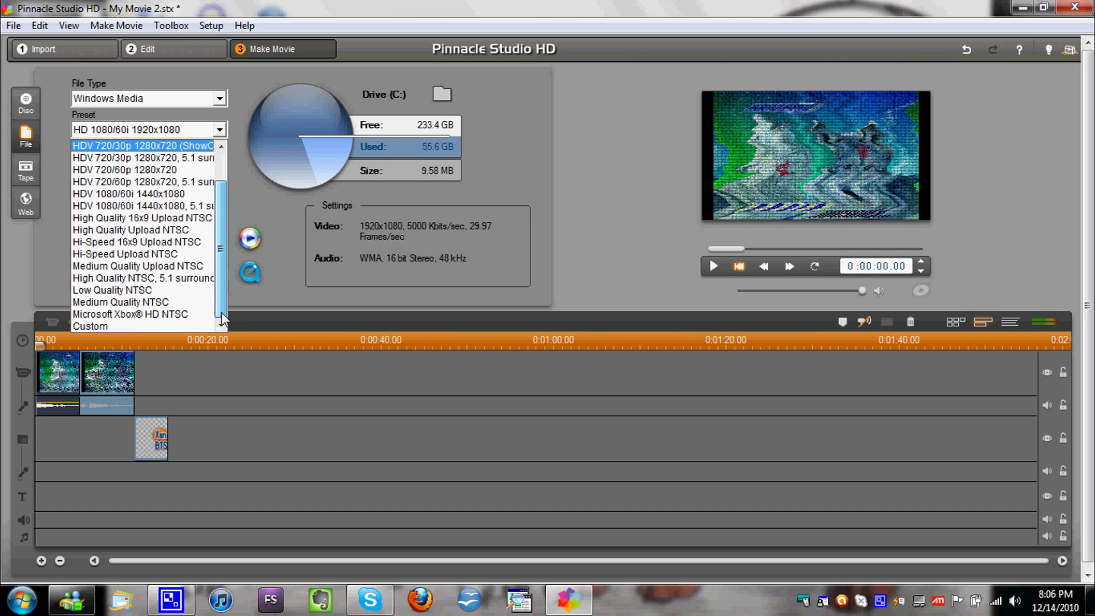
{"action": "left_click", "coordinate": [132, 314]}
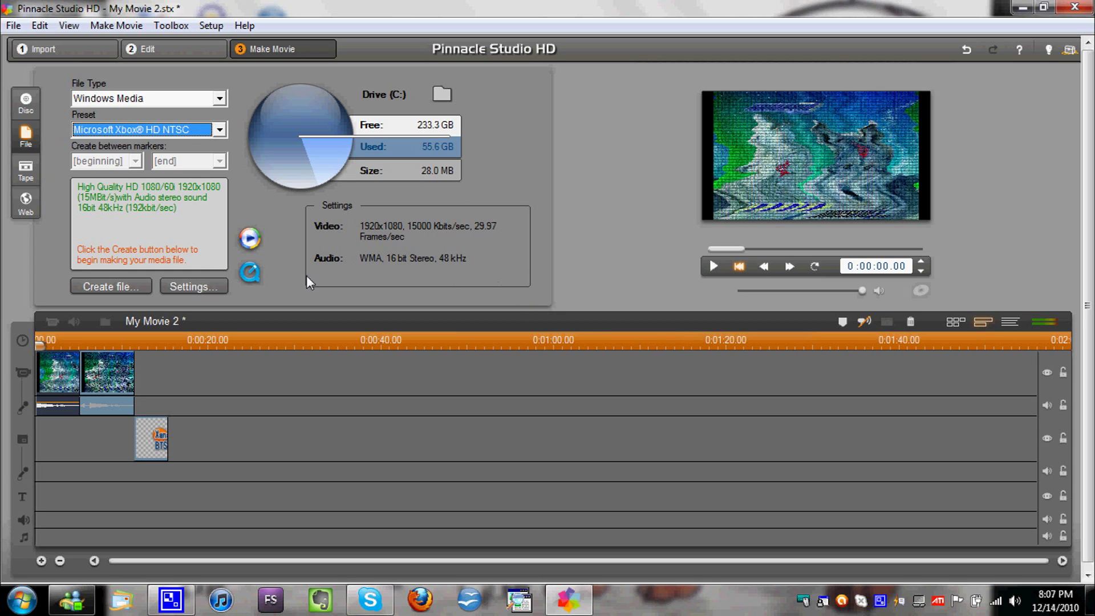
- Cancel the QuickTime Open dialog and dismiss the export preset list without changes
{"action": "left_click", "coordinate": [249, 272]}
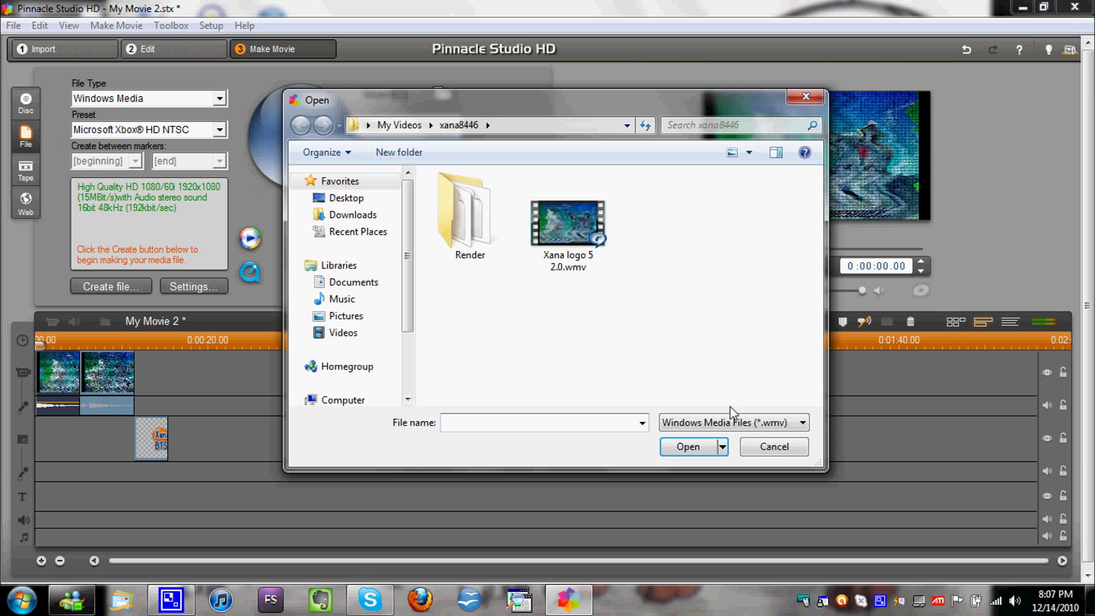
{"action": "left_click", "coordinate": [778, 447]}
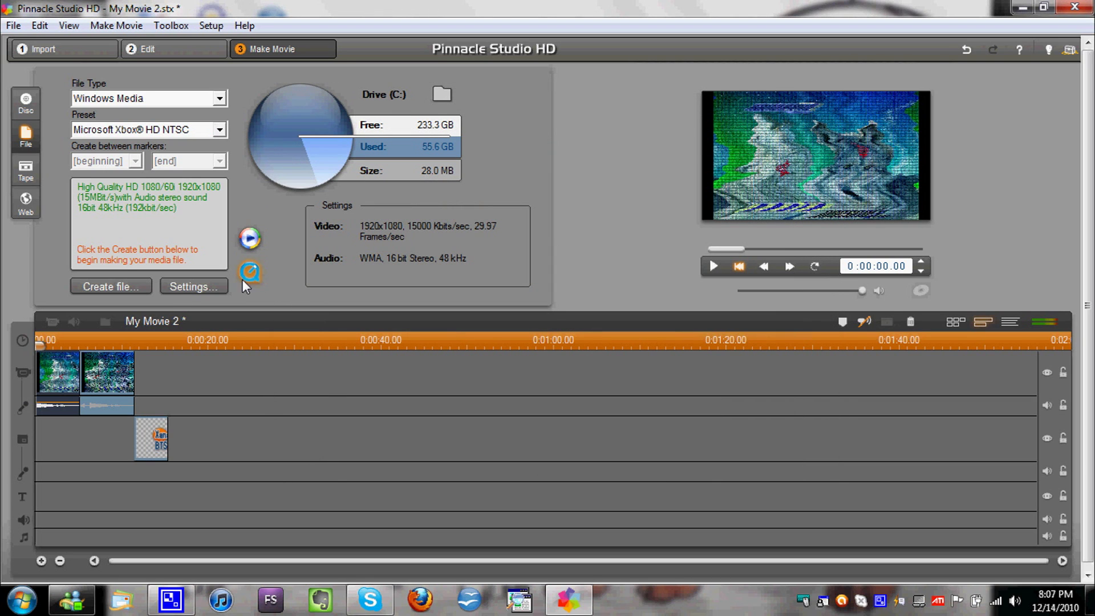
{"action": "left_click", "coordinate": [207, 133]}
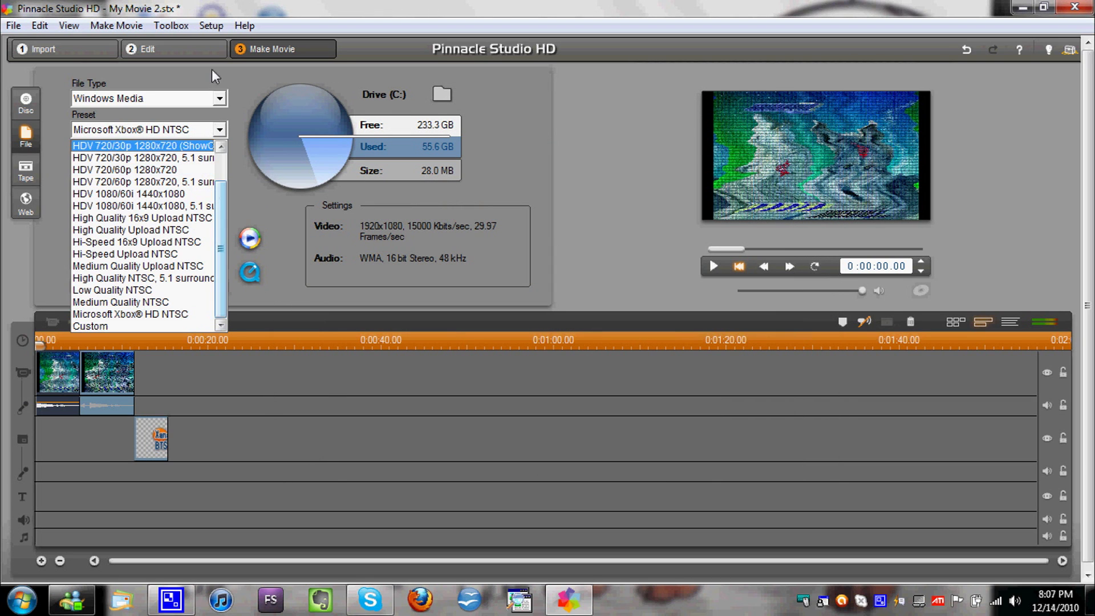
{"action": "left_click", "coordinate": [217, 97]}
- Export as MPEG-4 with the HD 1080p preset (1920x1080, 12000 Kbits/sec)
{"action": "left_click", "coordinate": [217, 97]}
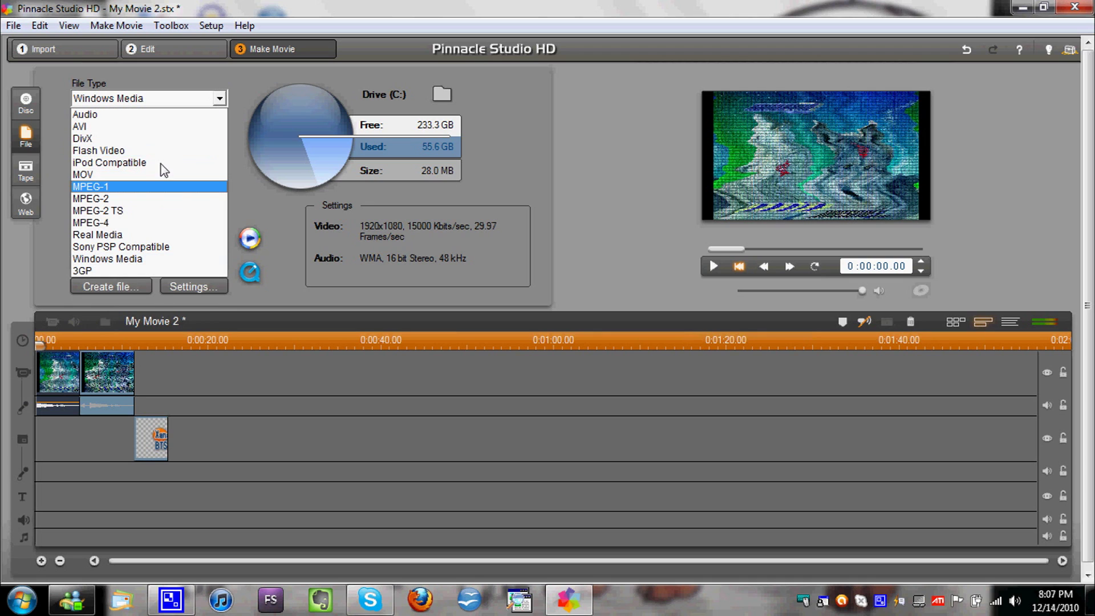
{"action": "left_click", "coordinate": [108, 222]}
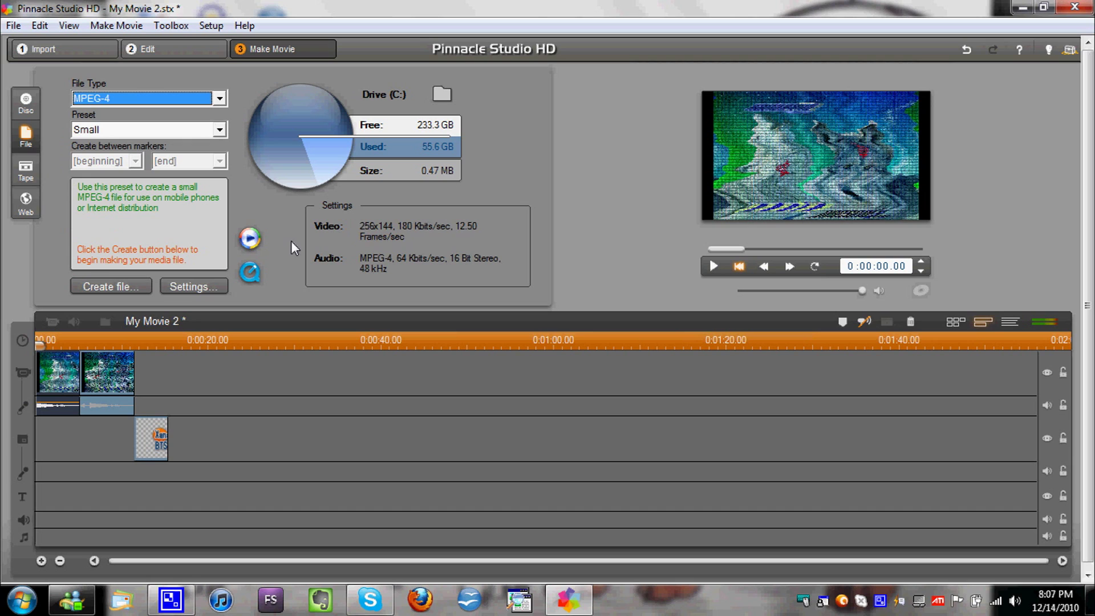
{"action": "left_click", "coordinate": [219, 129]}
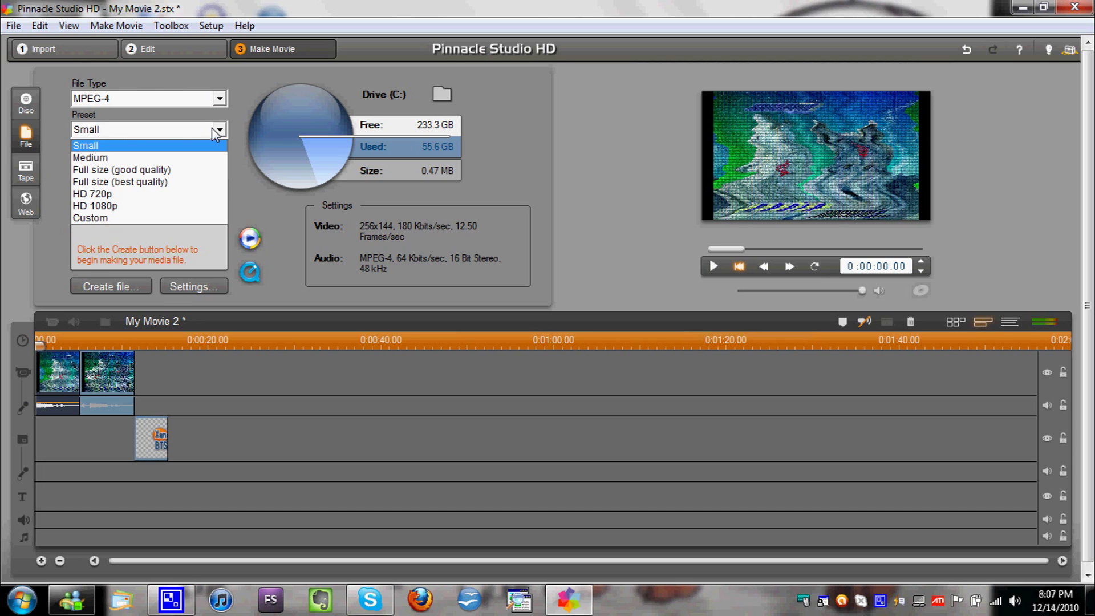
{"action": "left_click", "coordinate": [104, 205]}
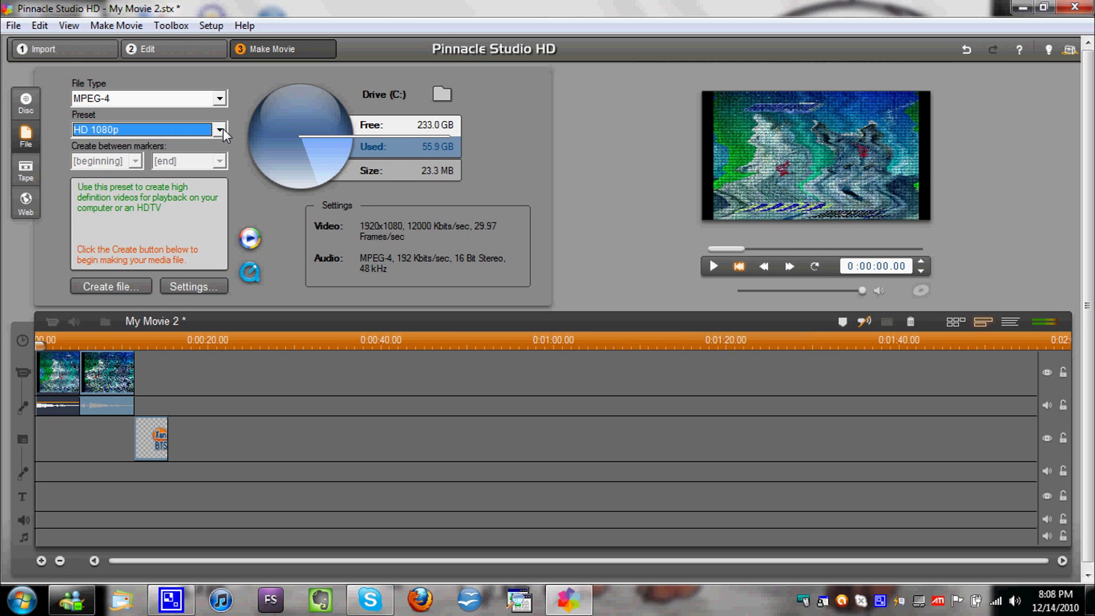
{"action": "left_click", "coordinate": [170, 46]}
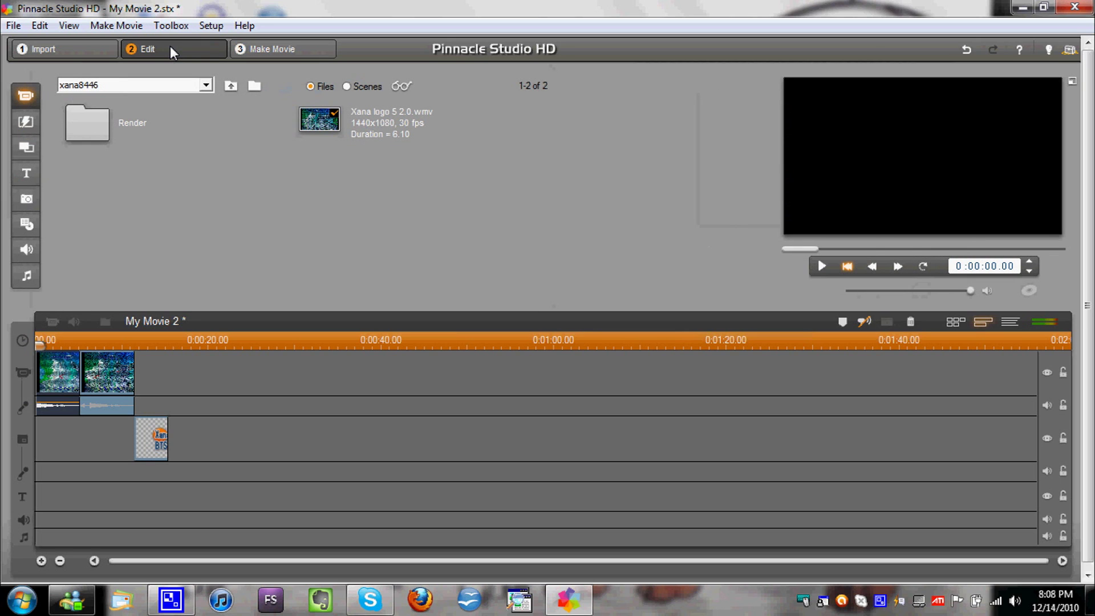